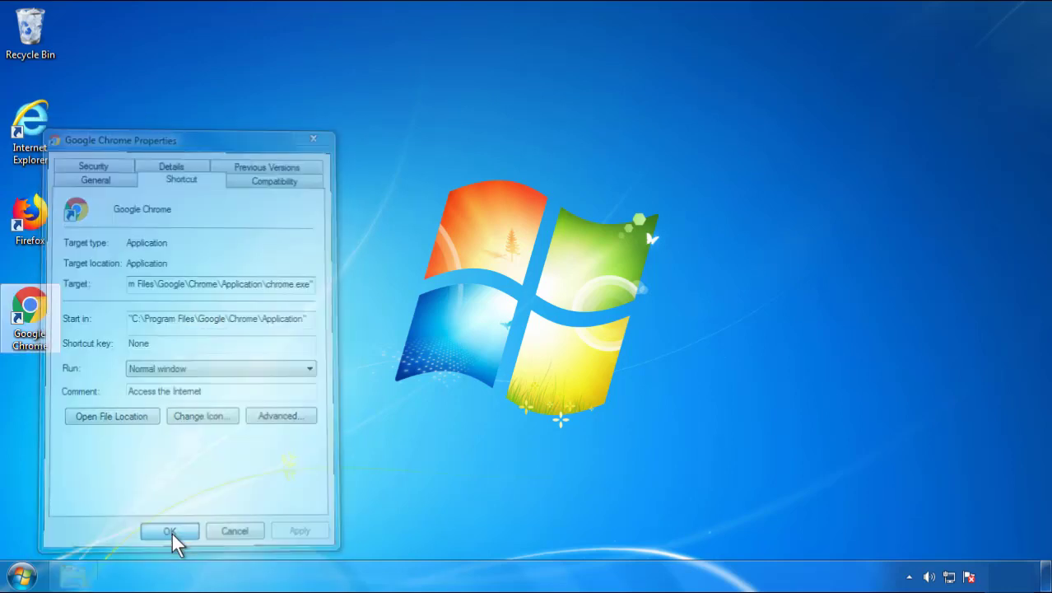
Close the Google Chrome shortcut's Properties dialog
left_click(22, 576)
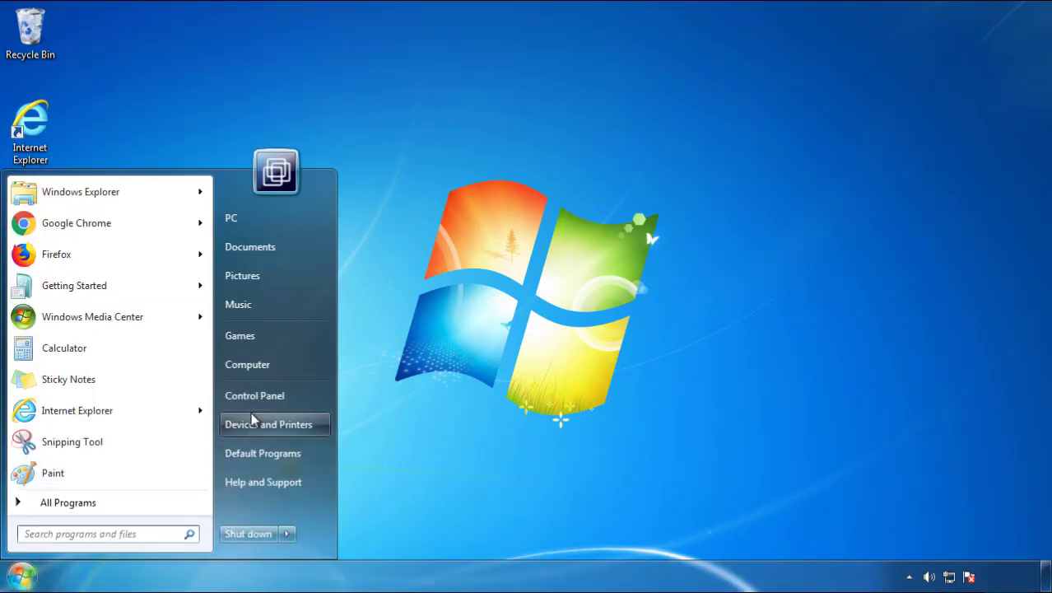
Open Control Panel's installed programs list, sorted by Installed On with the newest first
left_click(263, 395)
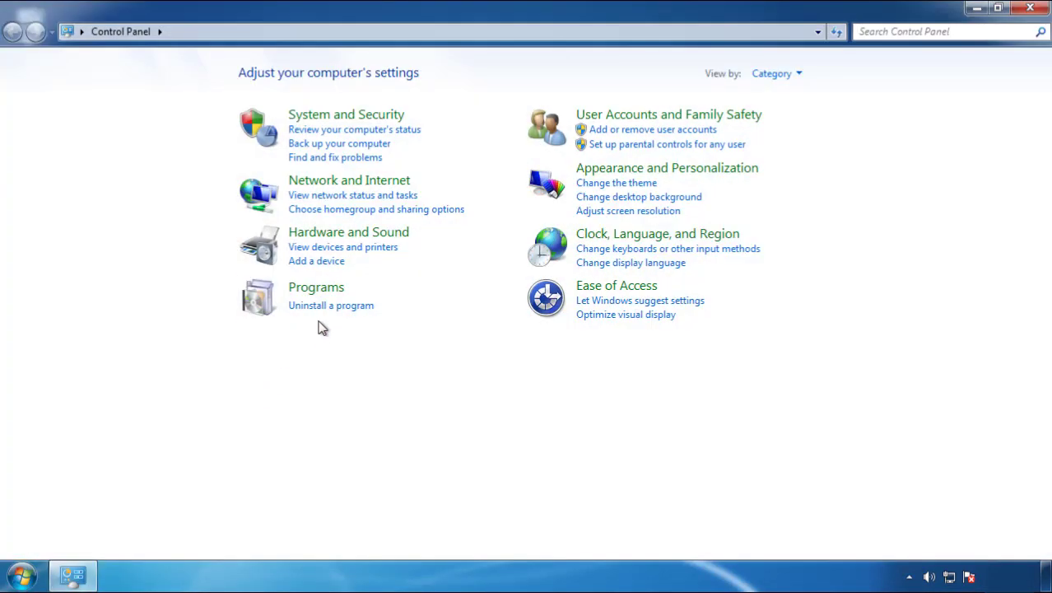
left_click(327, 307)
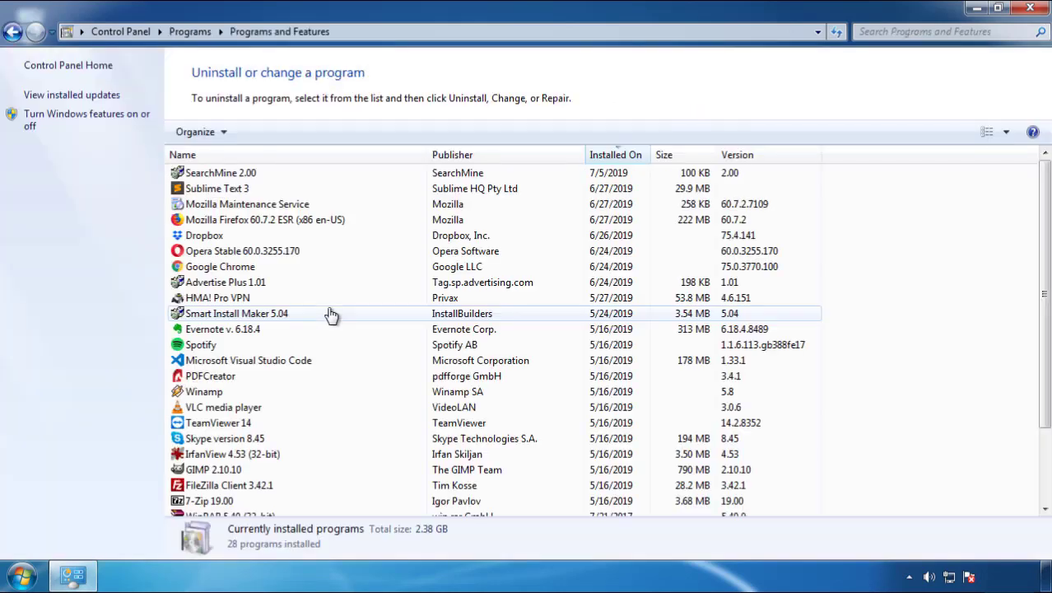
left_click(616, 156)
left_click(614, 157)
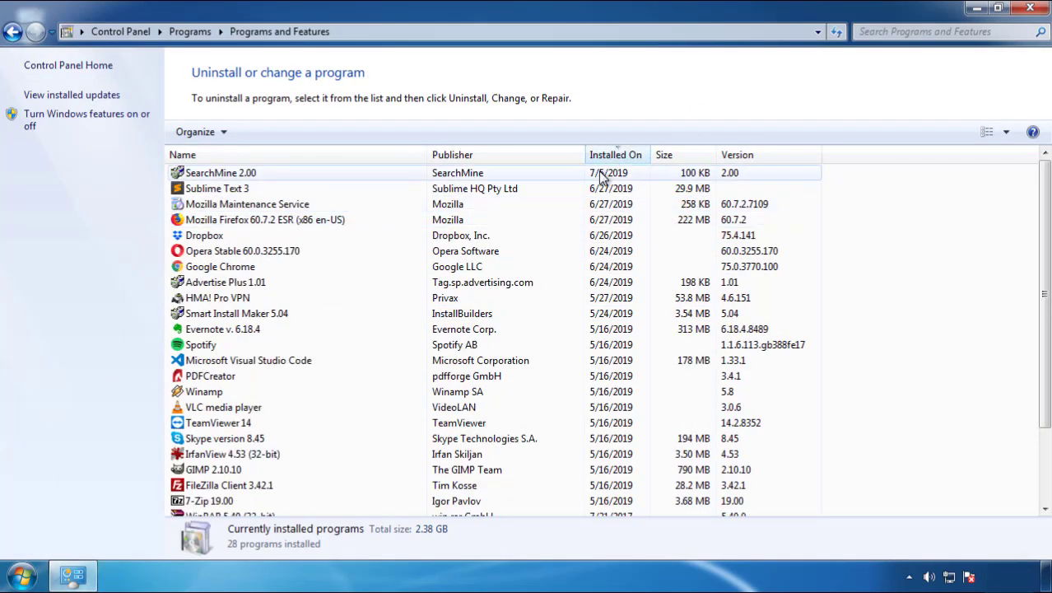
Uninstall SearchMine 2.00 and close Programs and Features
left_click(221, 175)
left_click(262, 133)
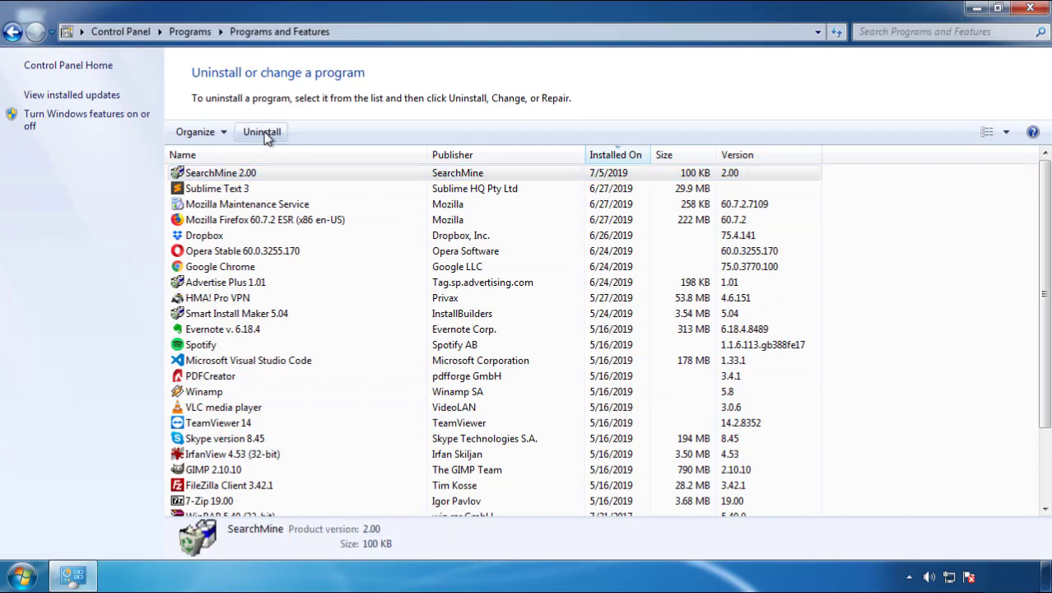
left_click(616, 437)
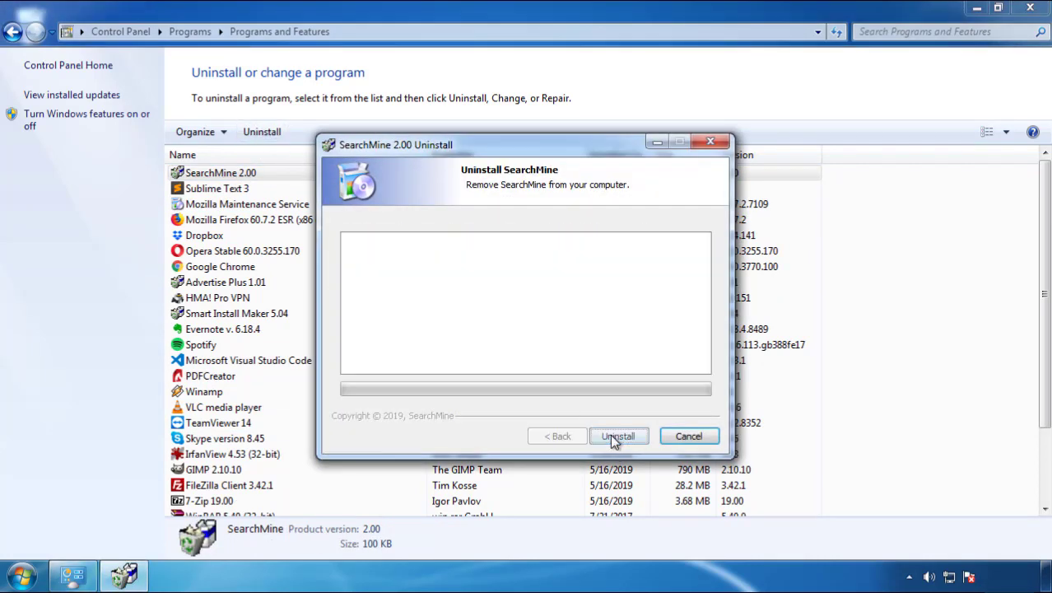
left_click(613, 435)
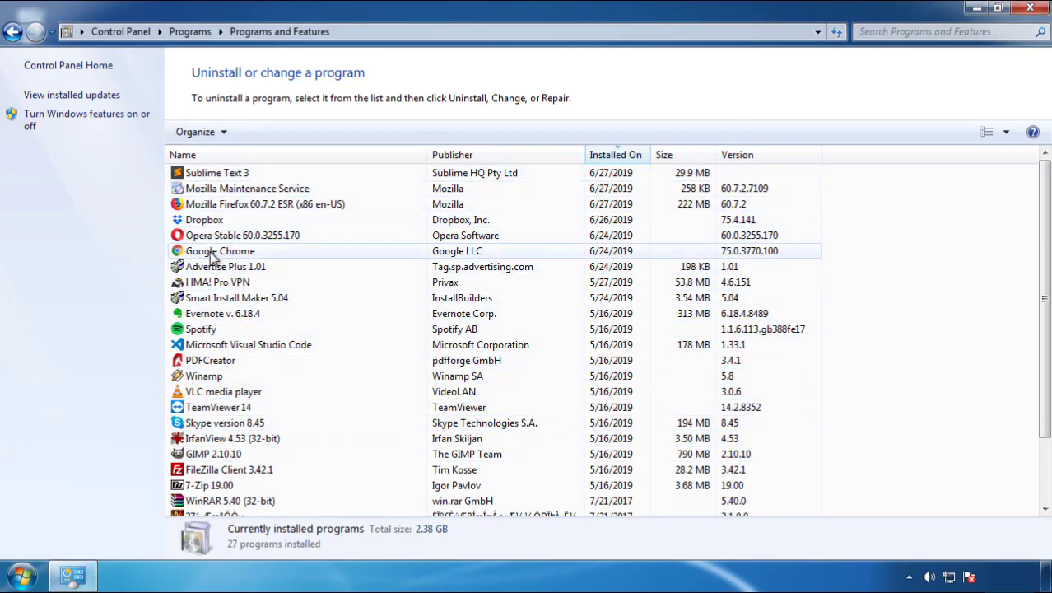
left_click(1031, 10)
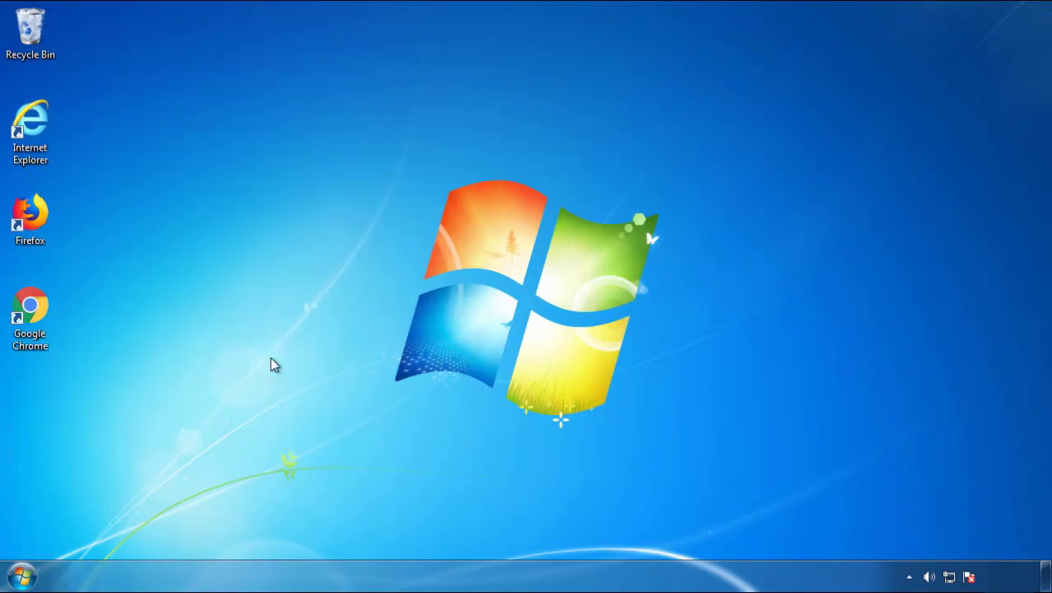
Restart Windows into Safe Mode and launch Firefox from the desktop
left_click(19, 580)
left_click(287, 533)
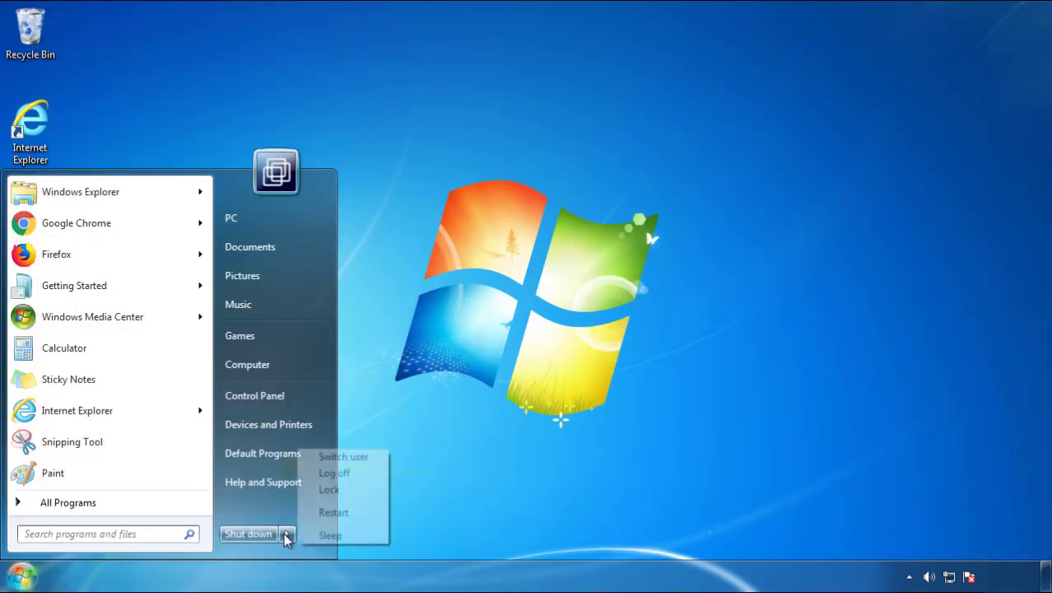
left_click(550, 450)
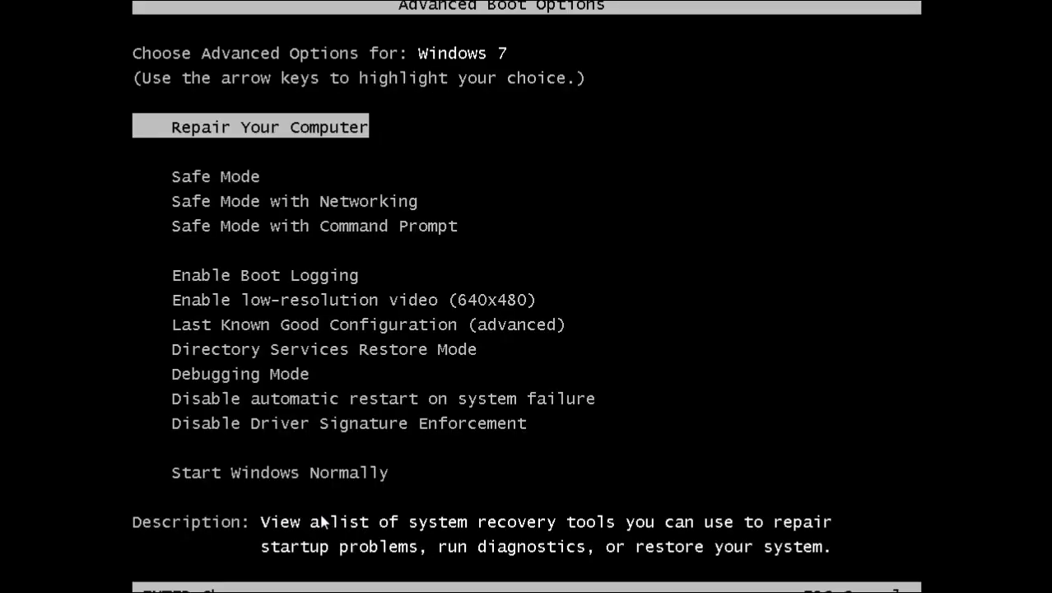
key("Down")
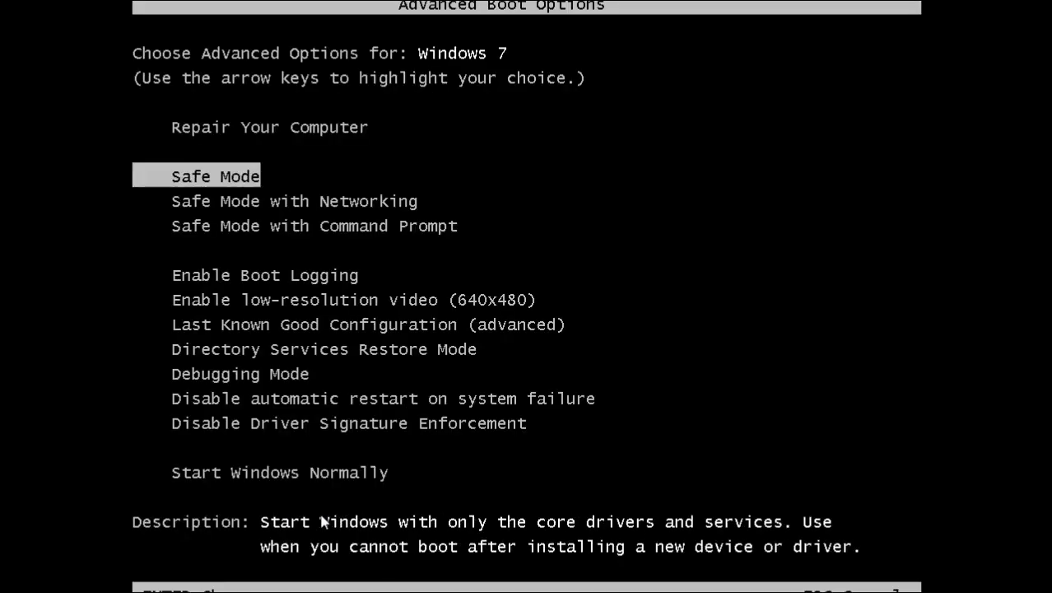
key("Return")
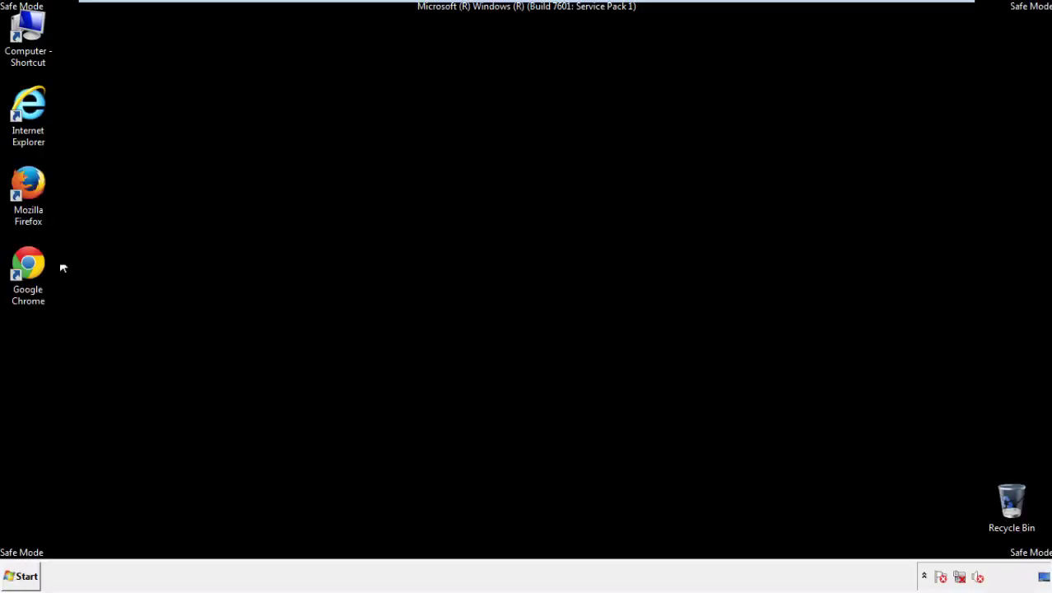
double_click(37, 191)
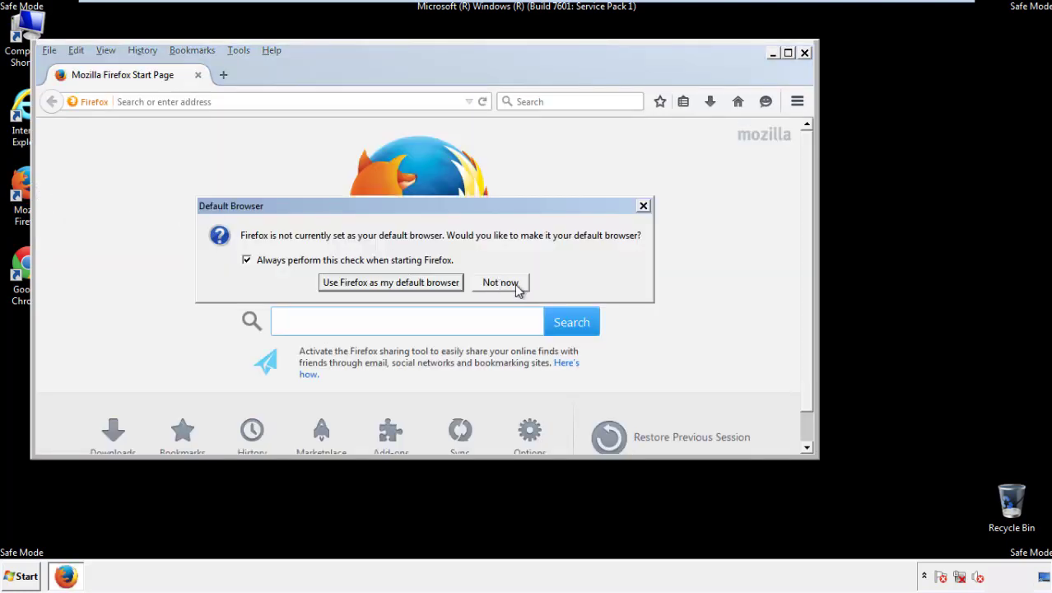
Decline making Firefox the default browser and keep its menu bar visible
left_click(514, 282)
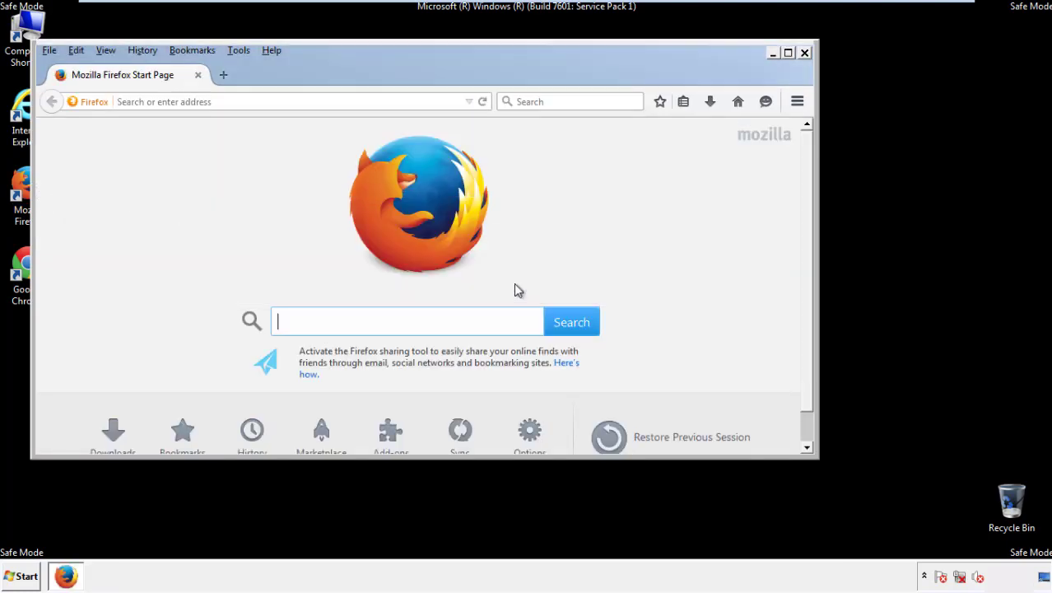
right_click(324, 73)
left_click(350, 124)
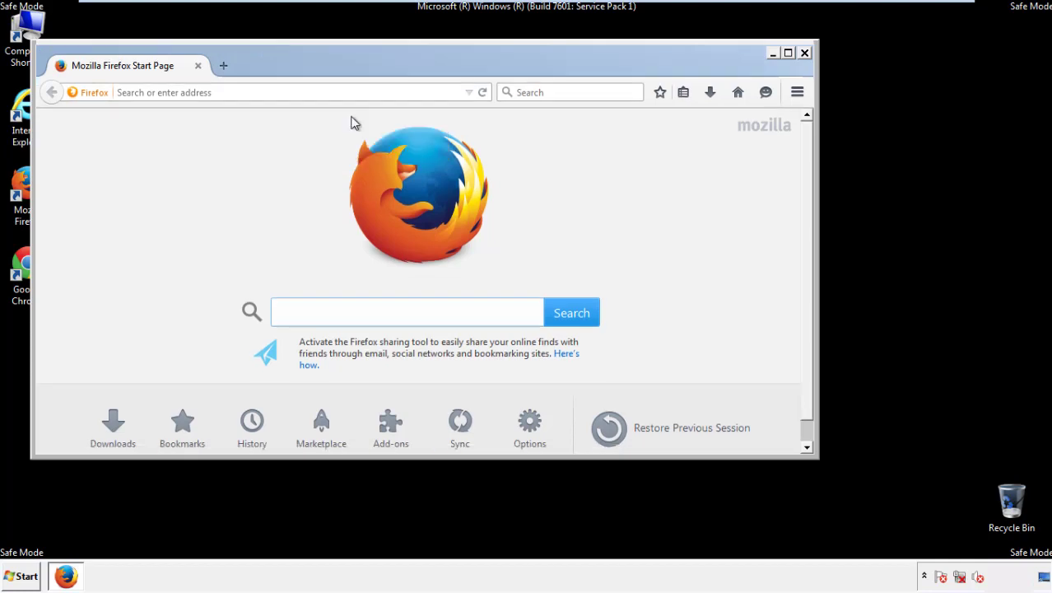
right_click(330, 68)
left_click(345, 129)
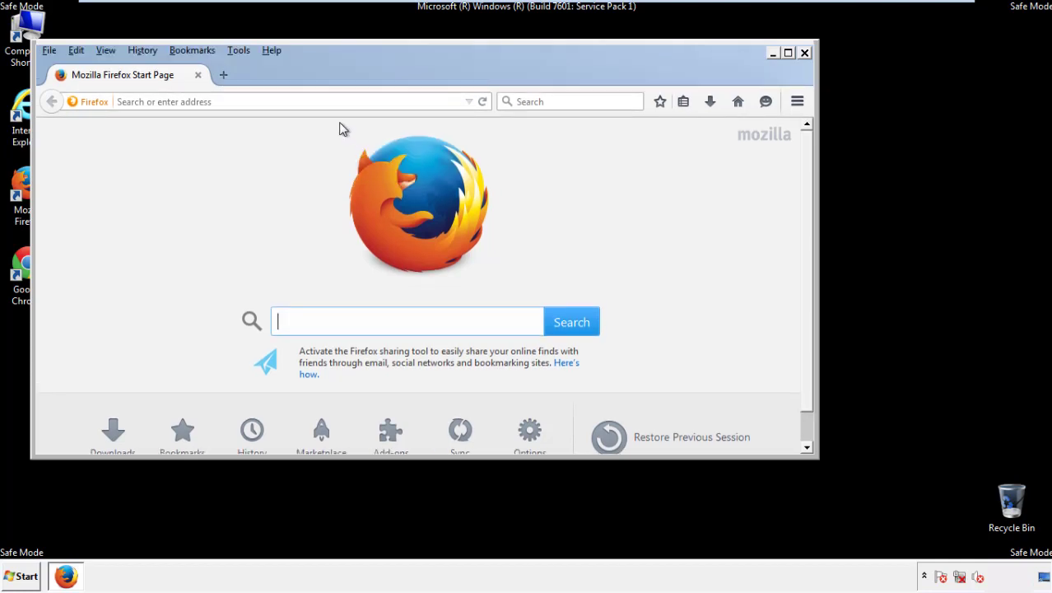
Clear Firefox's recent history for Everything with all items, including Offline Website Data and Site Preferences, checked
left_click(146, 51)
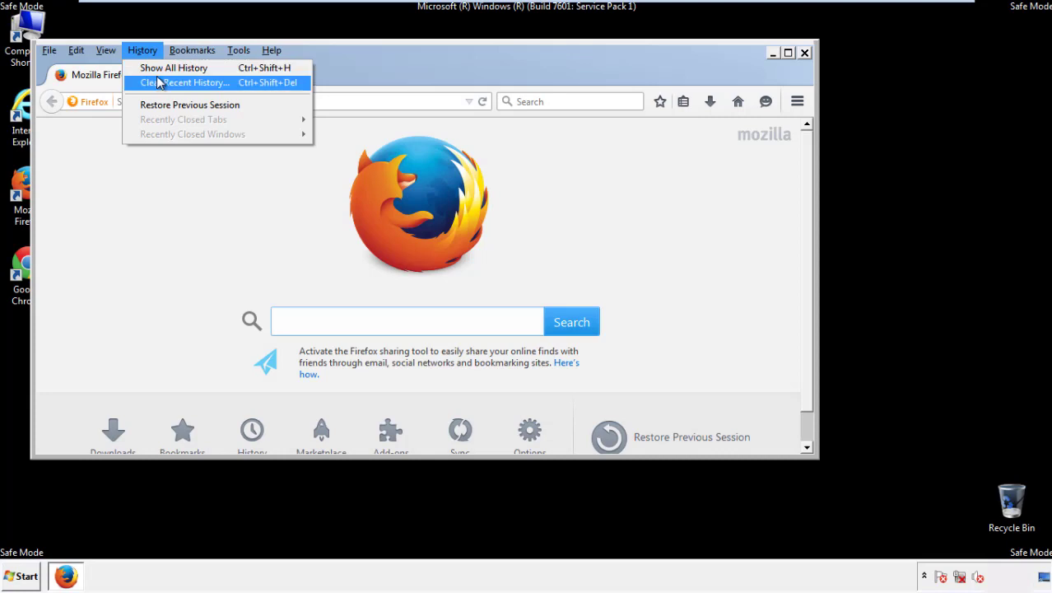
left_click(159, 82)
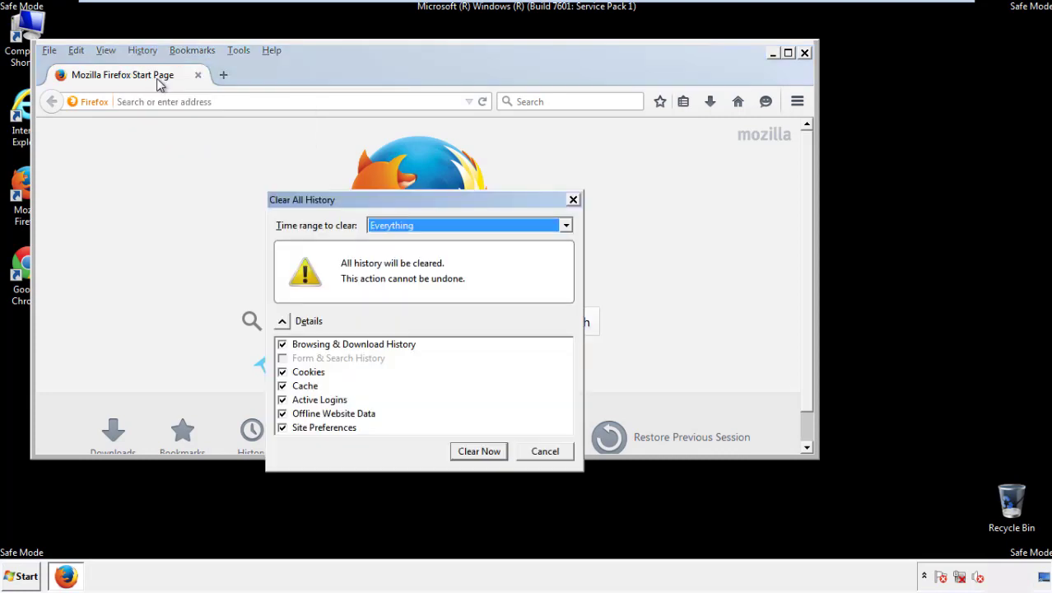
left_click(387, 225)
left_click(396, 309)
left_click(282, 413)
left_click(283, 413)
left_click(282, 429)
left_click(283, 429)
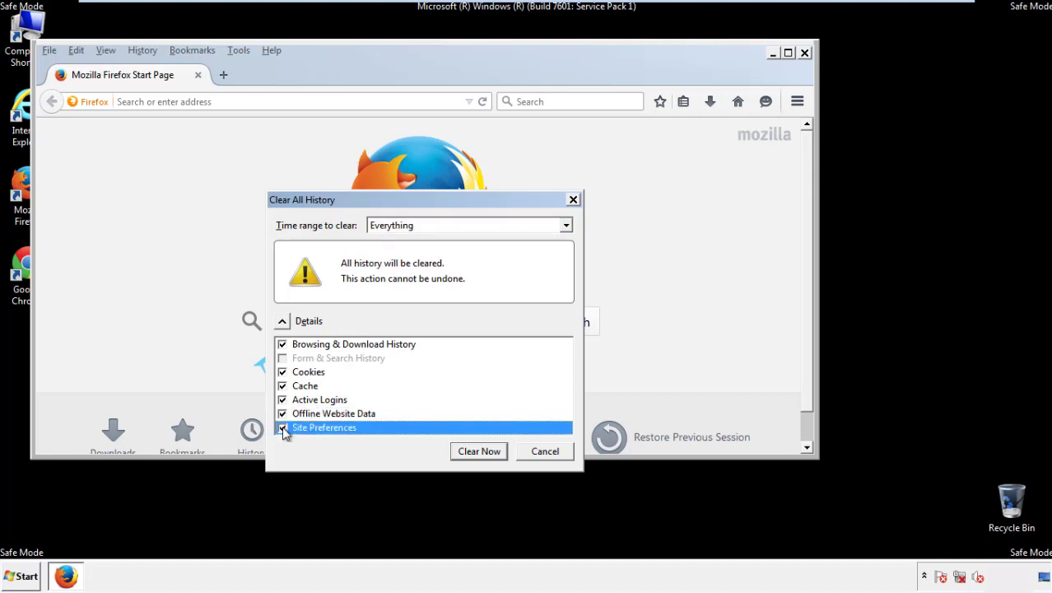
left_click(478, 452)
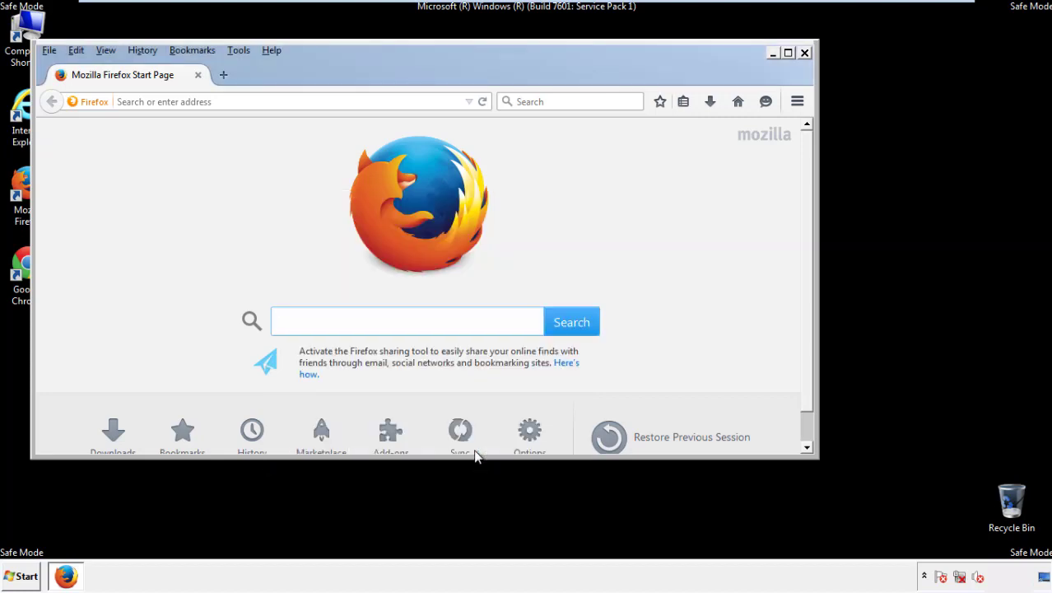
Refresh Firefox to its default settings from the Troubleshooting Information page
left_click(271, 51)
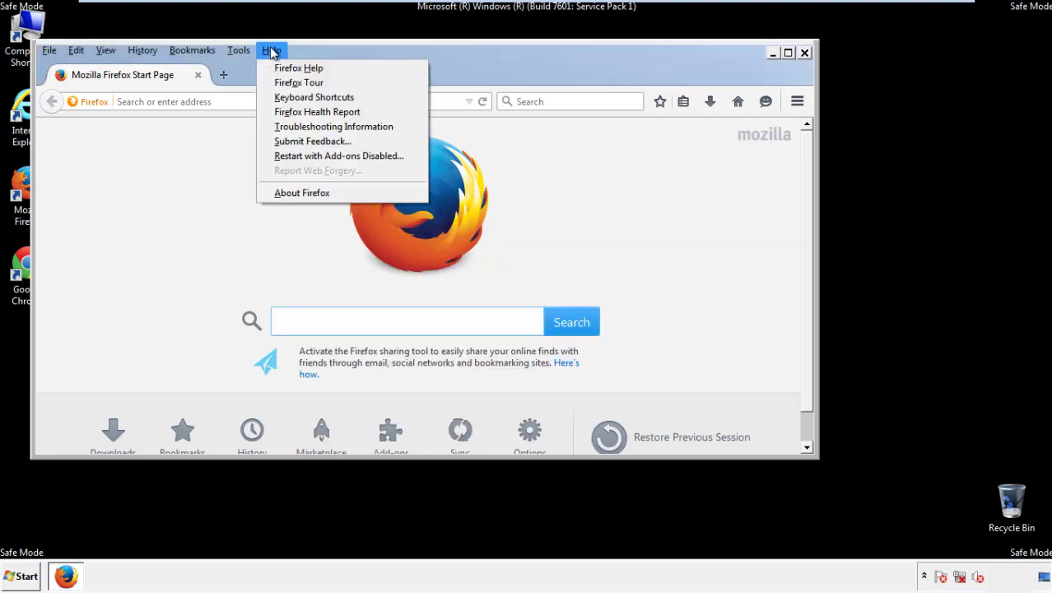
left_click(305, 126)
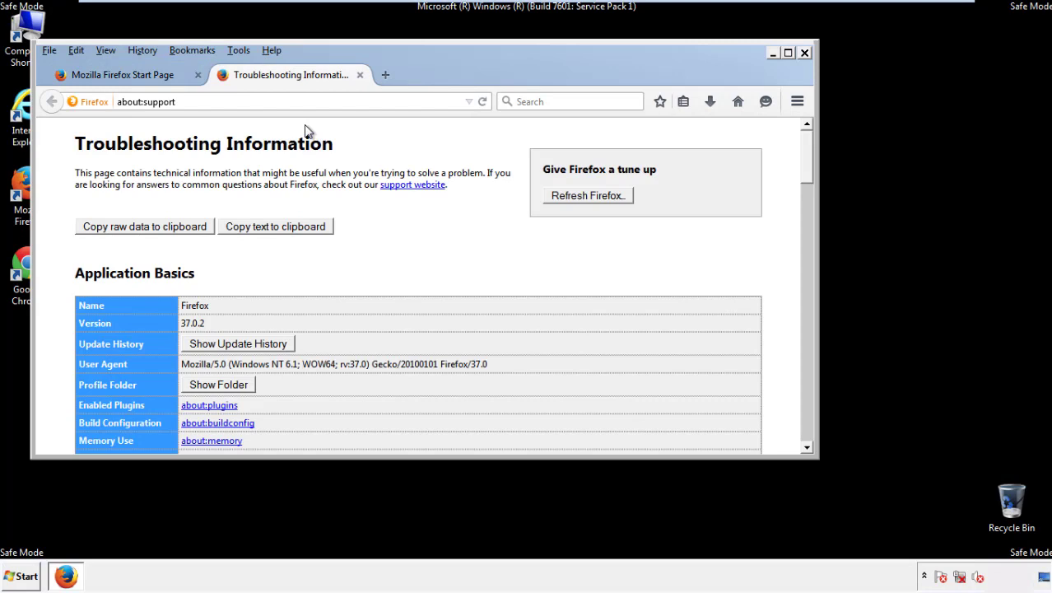
left_click(610, 198)
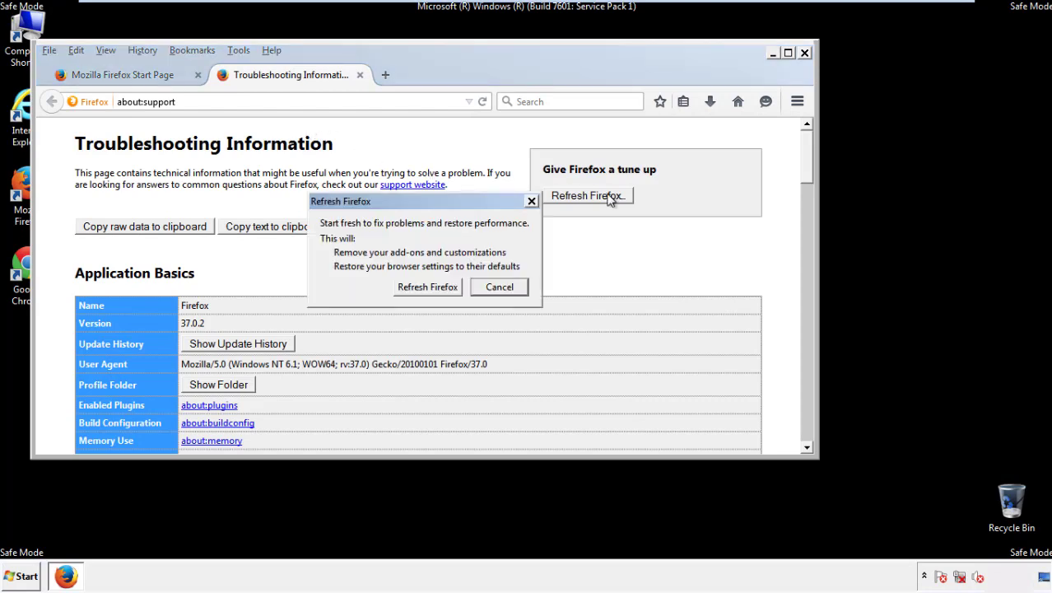
left_click(427, 286)
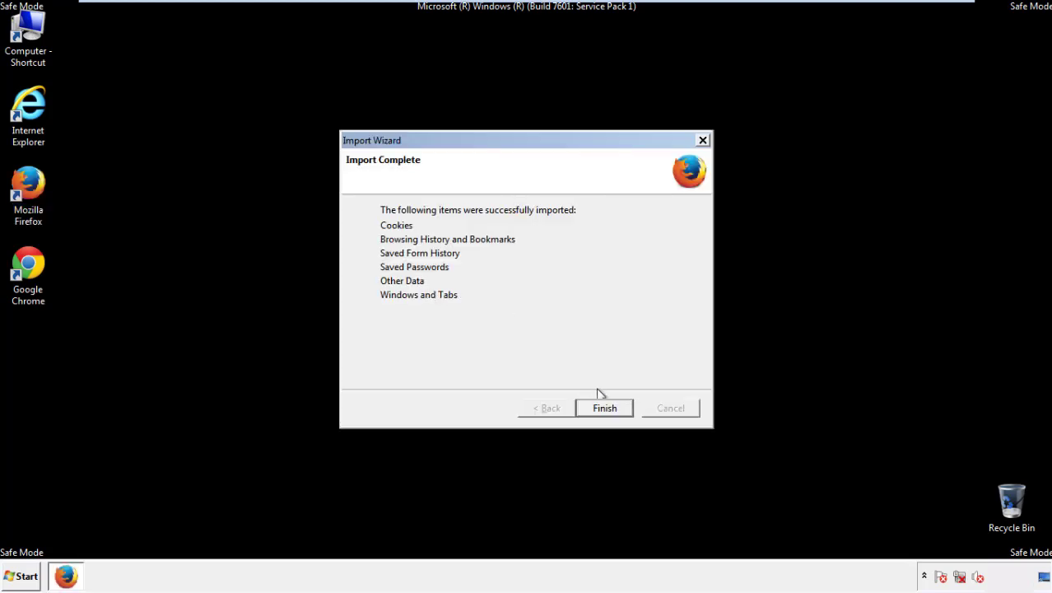
left_click(604, 409)
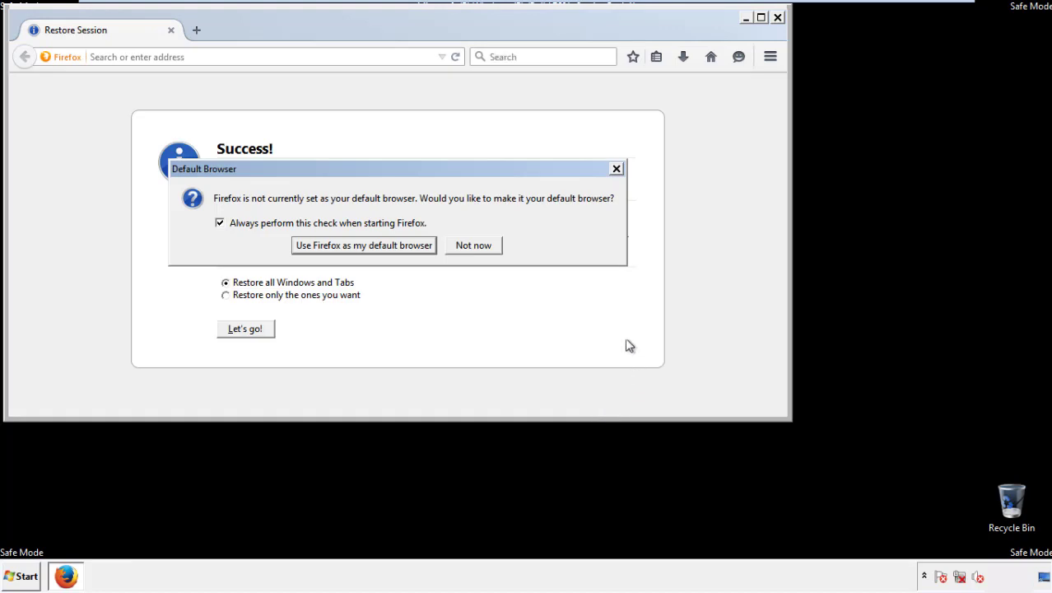
Decline the default-browser prompt, close Firefox and select the Google Chrome desktop shortcut
left_click(475, 246)
left_click(777, 17)
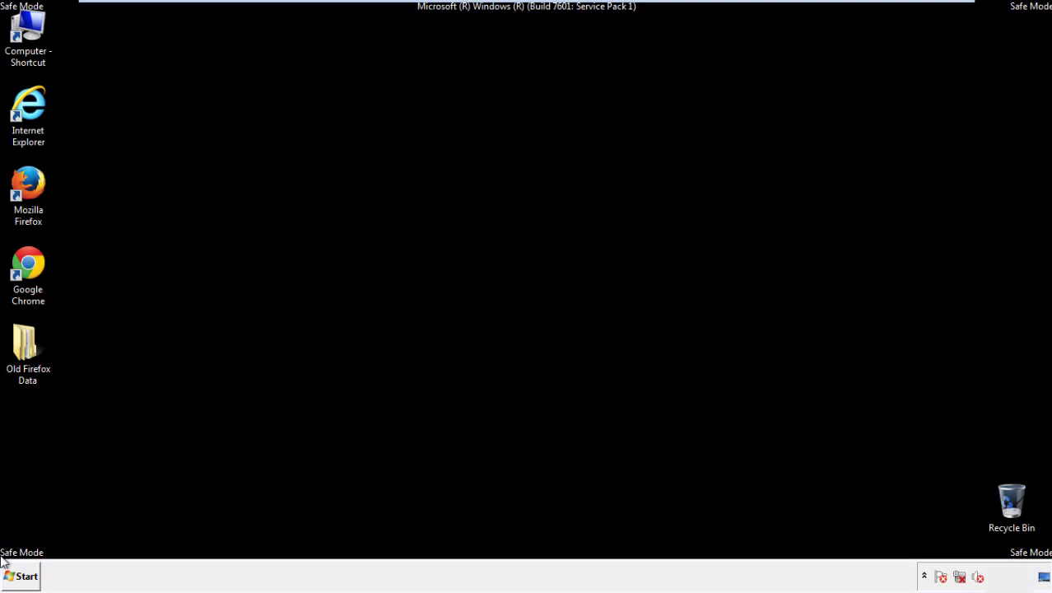
left_click(25, 261)
Launch Chrome, dismiss the default-browser bar, and open Clear browsing data from the History settings
double_click(25, 261)
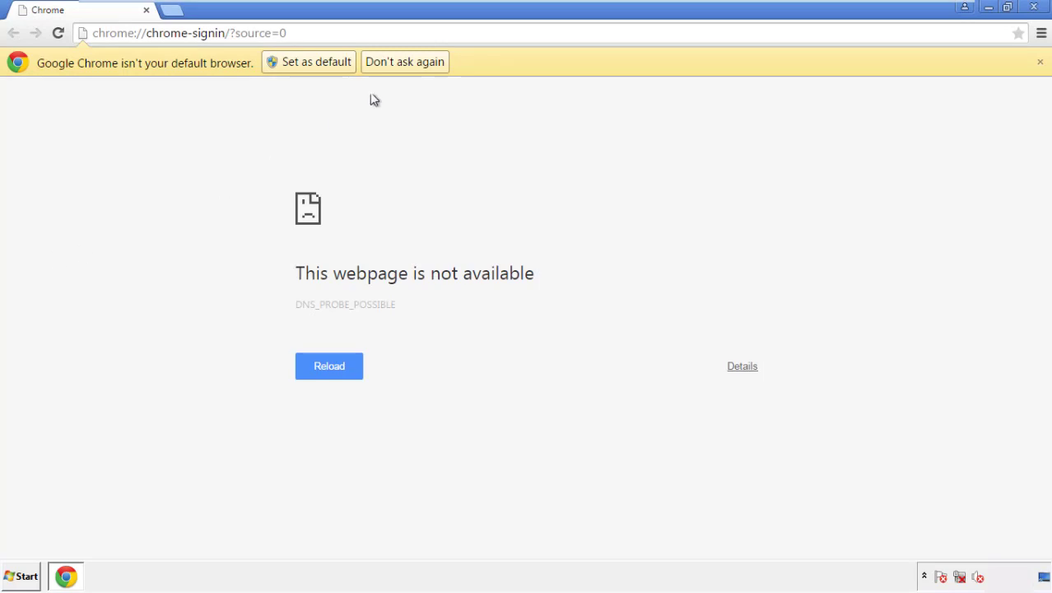
left_click(424, 67)
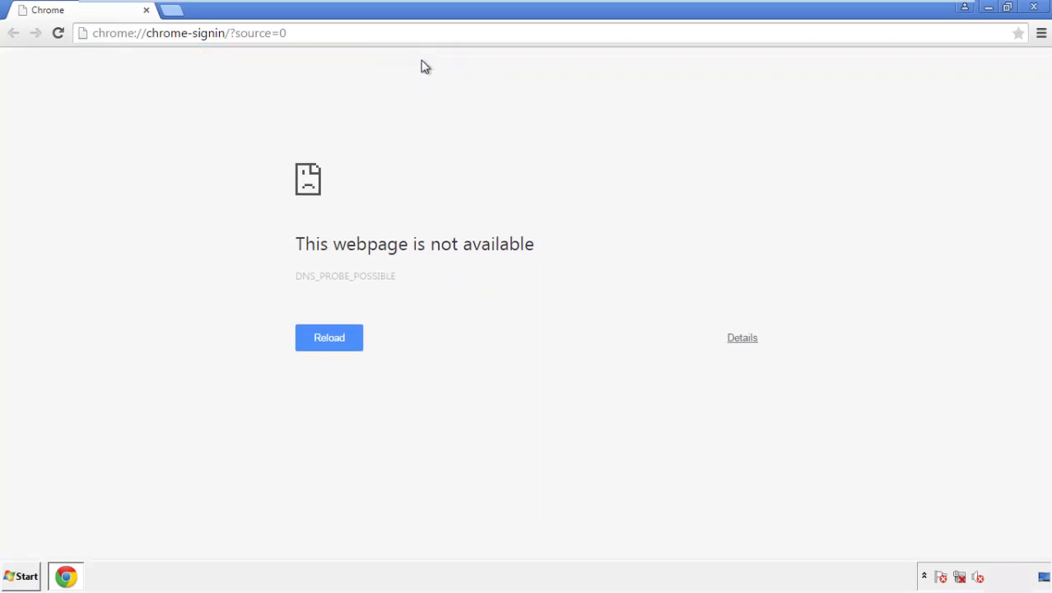
left_click(1042, 34)
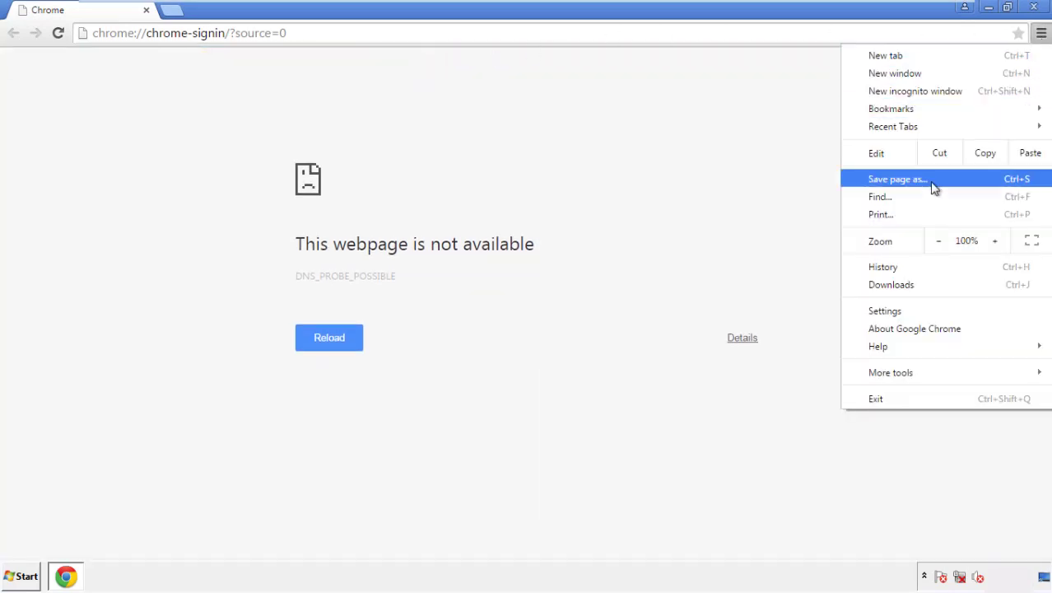
left_click(889, 310)
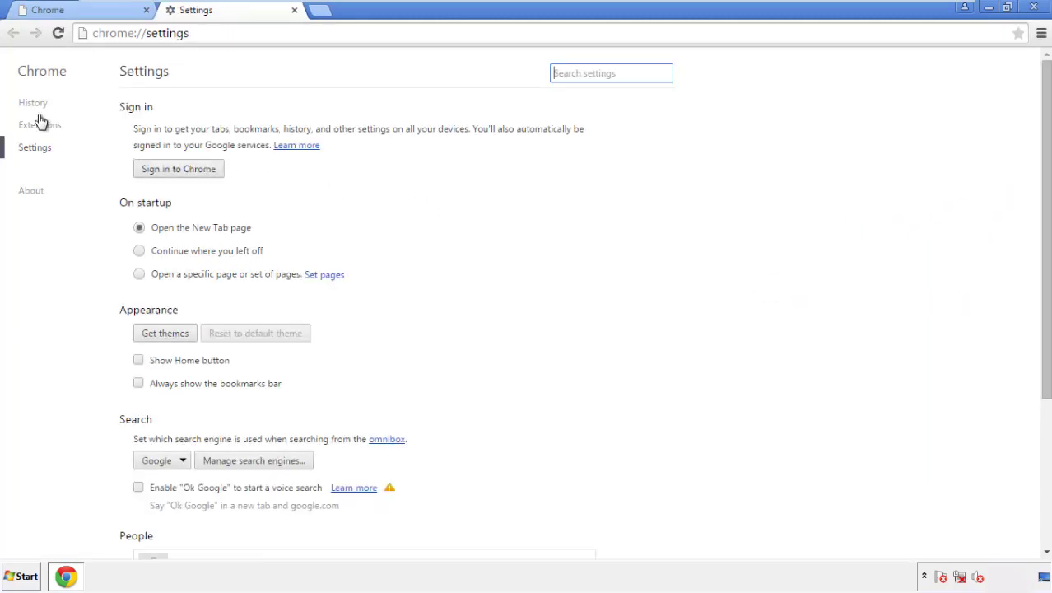
left_click(37, 104)
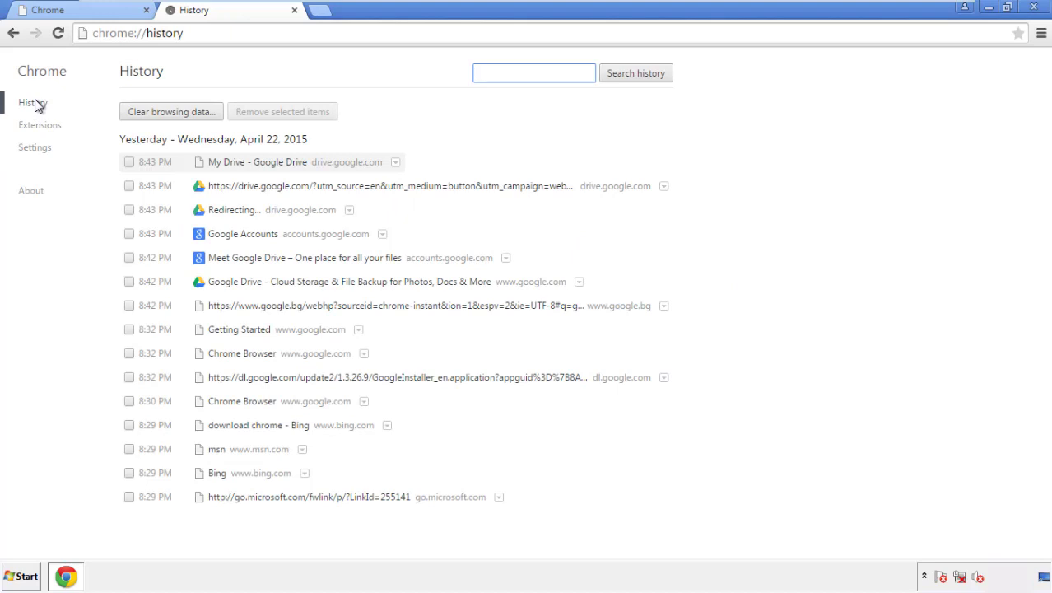
left_click(158, 115)
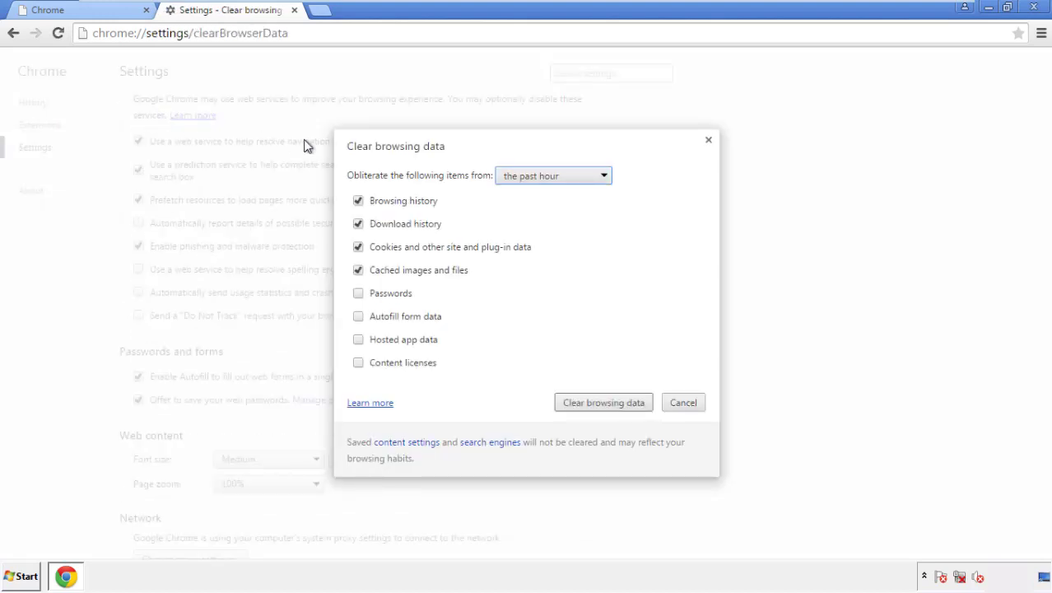
Clear Chrome's browsing data from the beginning of time, including autofill form data
left_click(529, 177)
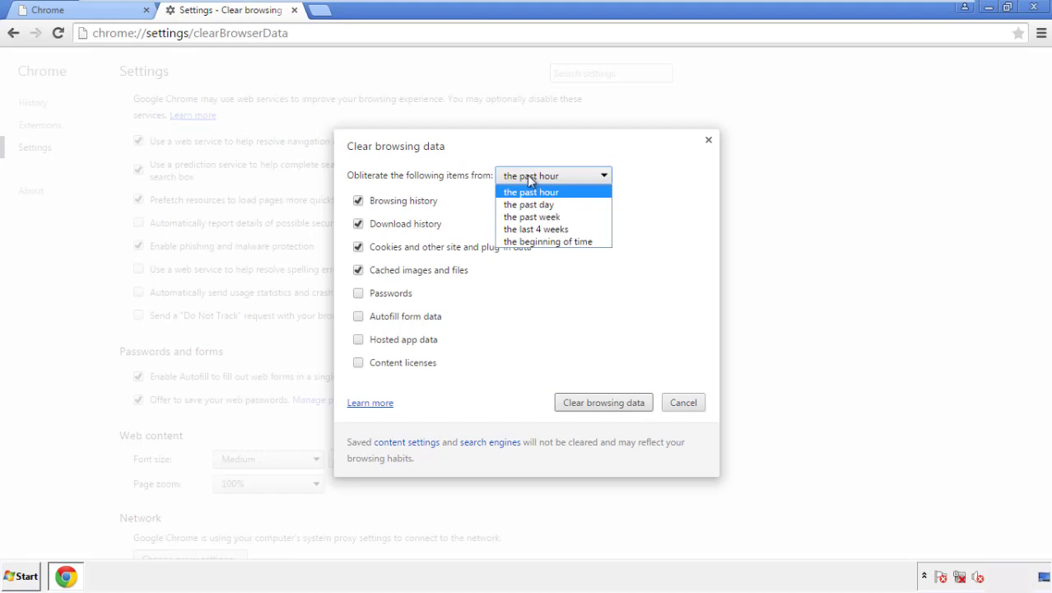
left_click(527, 242)
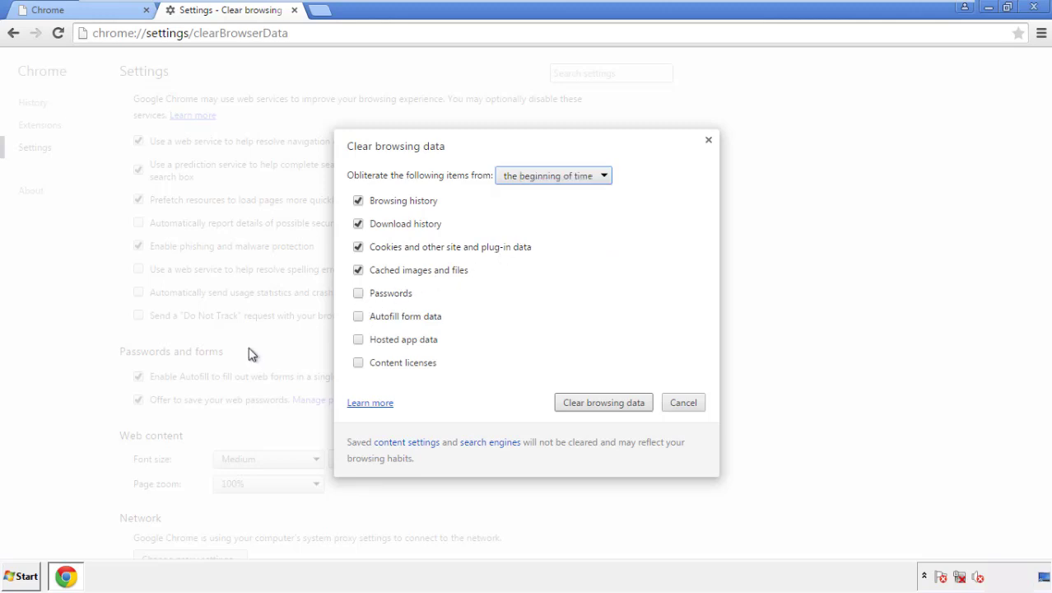
left_click(359, 317)
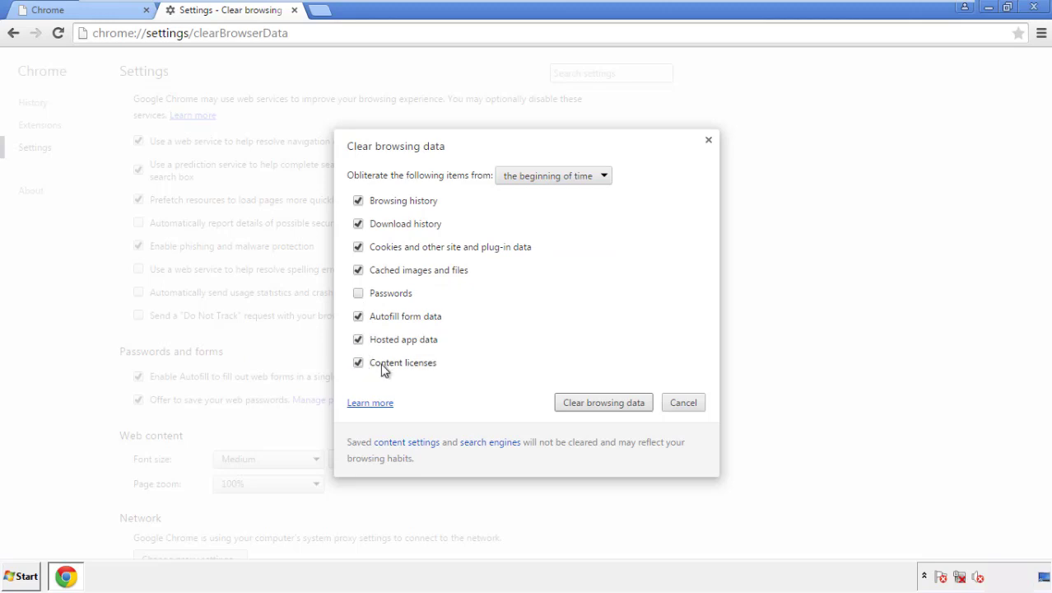
left_click(590, 406)
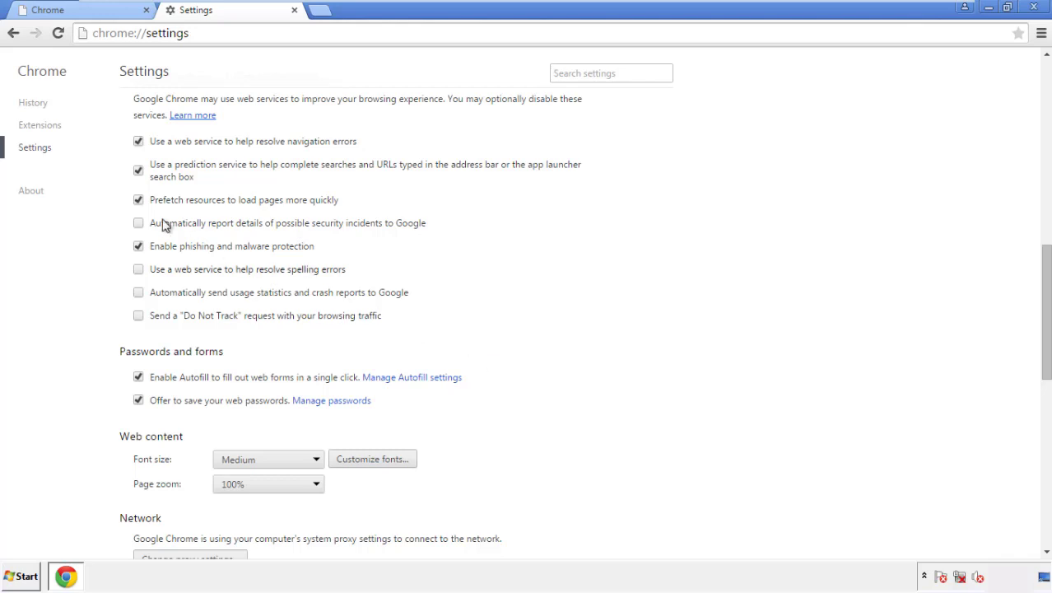
Reset Chrome's settings to their original defaults and close the browser
left_click_drag(1046, 262, 1041, 441)
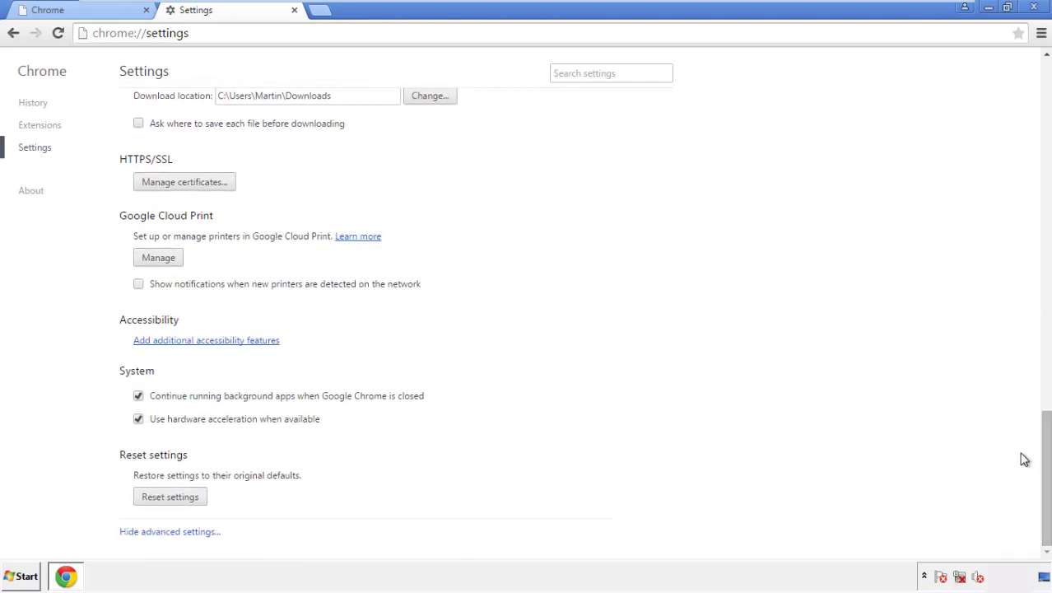
left_click(198, 505)
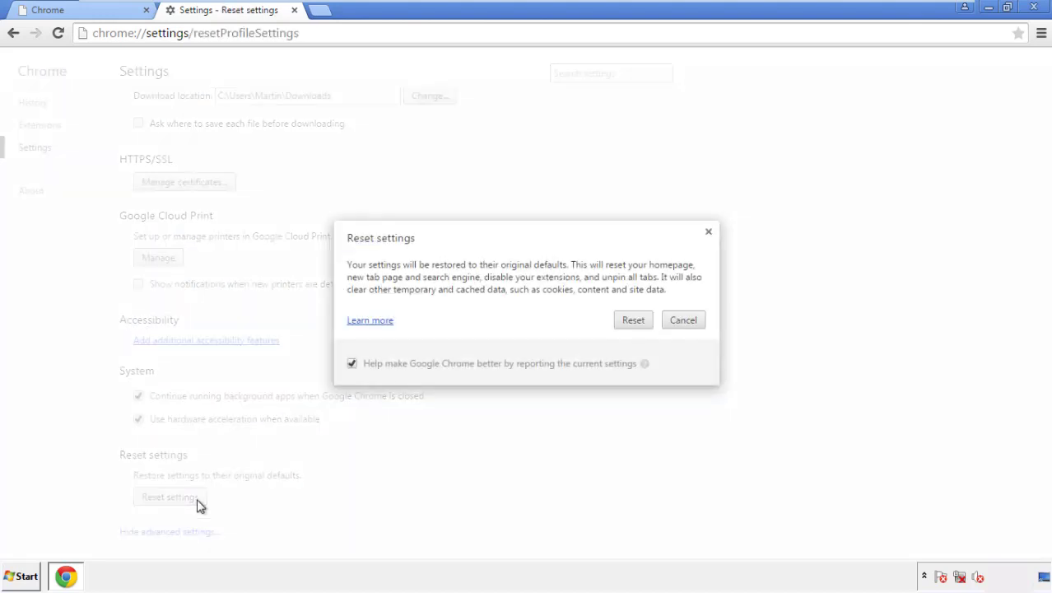
left_click(635, 320)
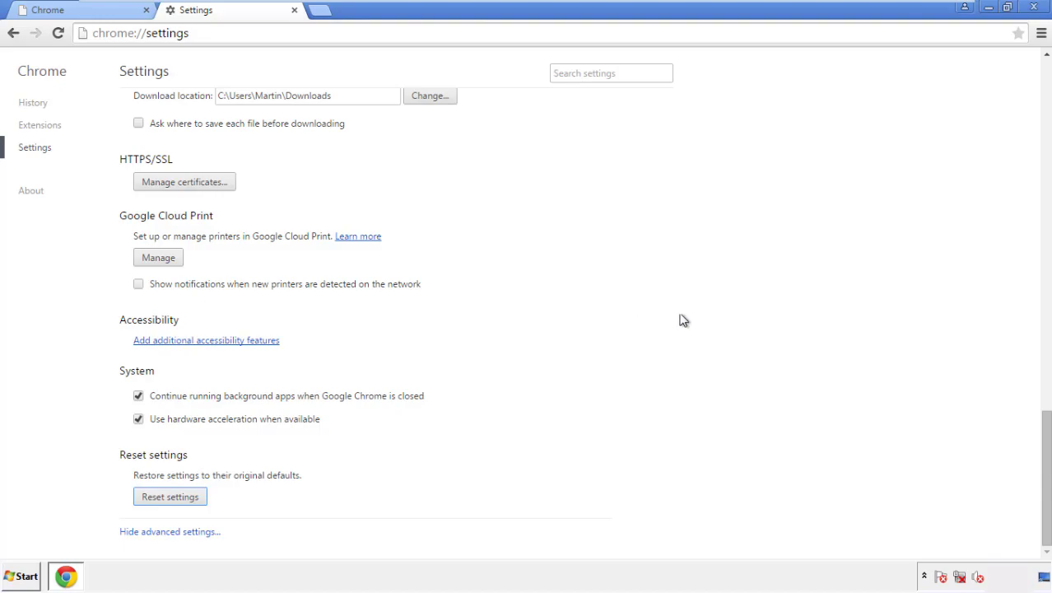
left_click(1031, 6)
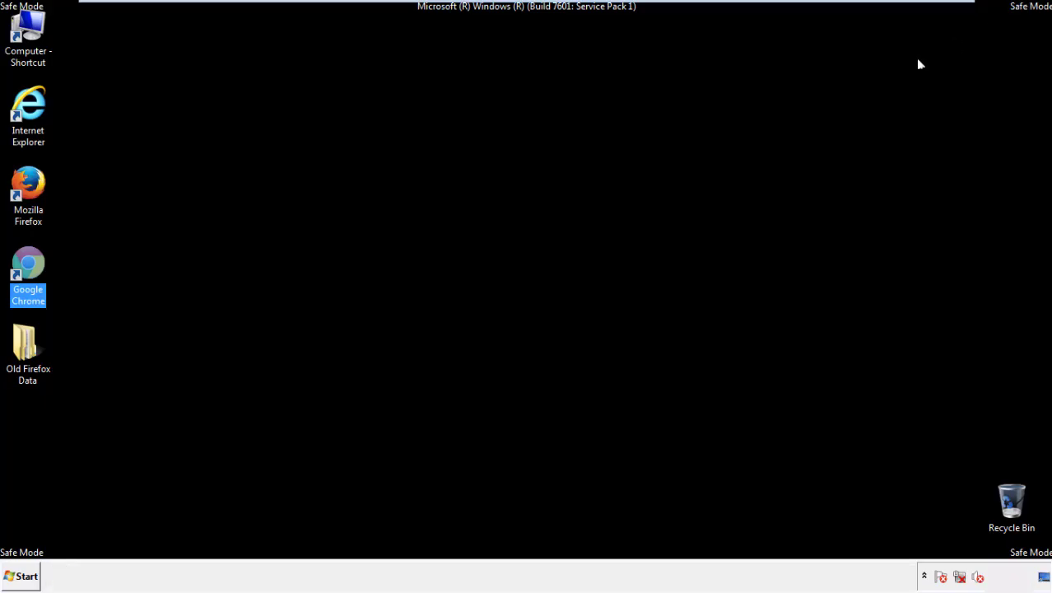
Launch Firefox, remove the Search Mine extension in the Add-ons Manager, then close Firefox
left_click(567, 266)
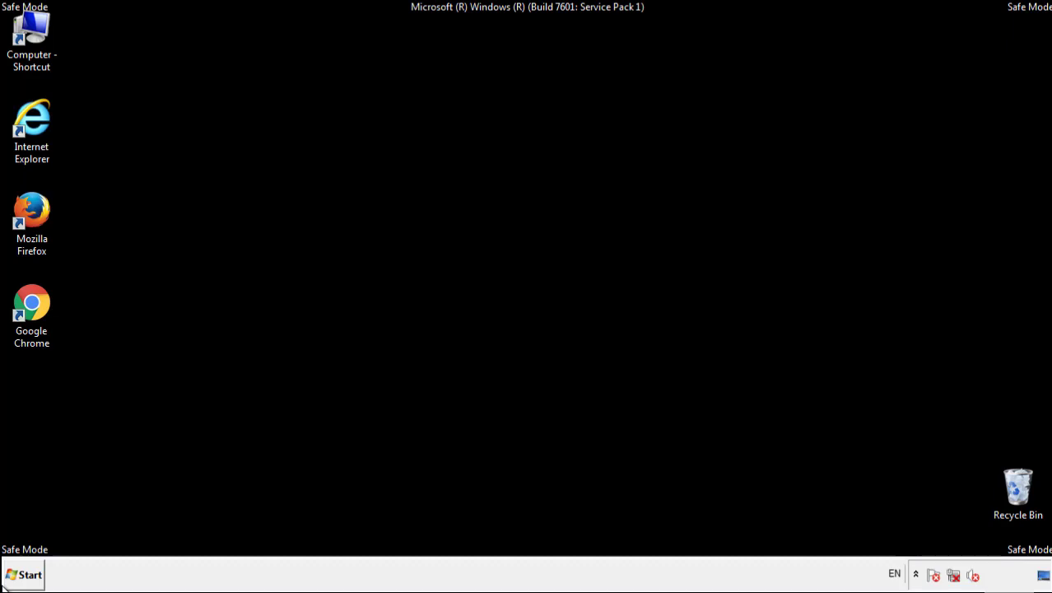
double_click(41, 206)
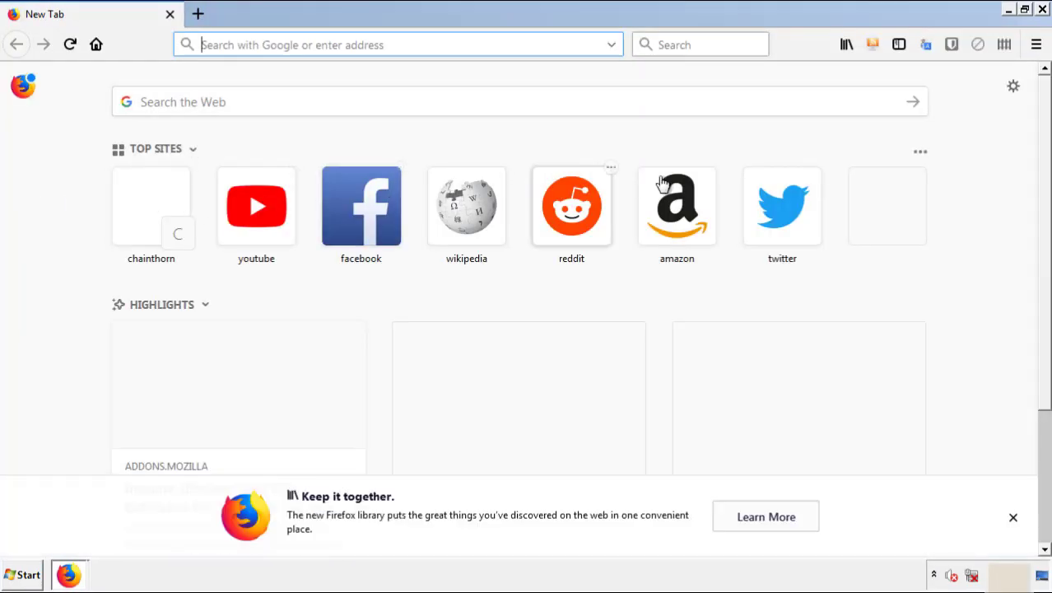
left_click(1036, 46)
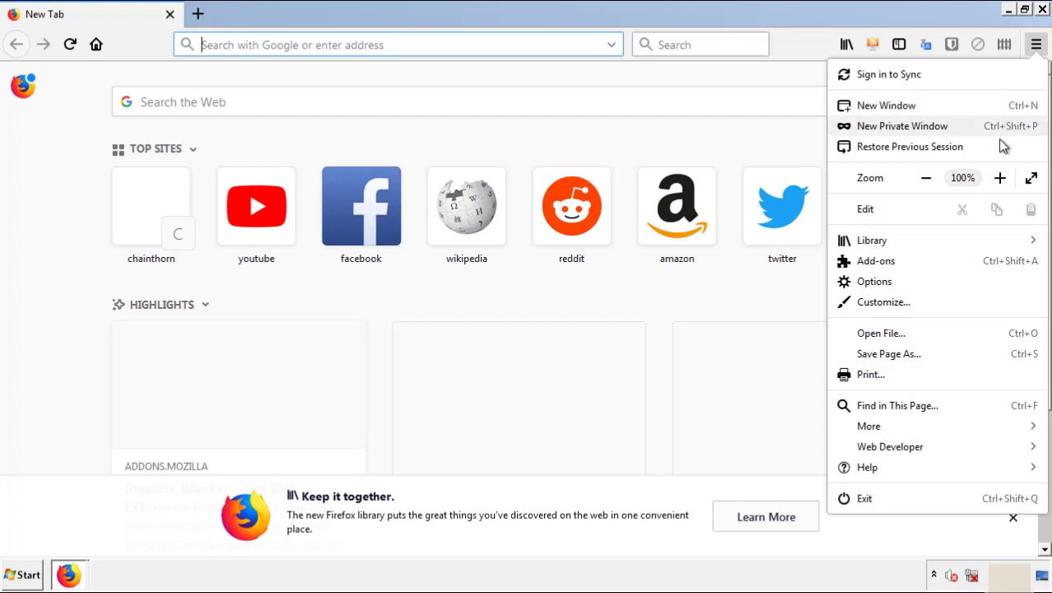
left_click(973, 272)
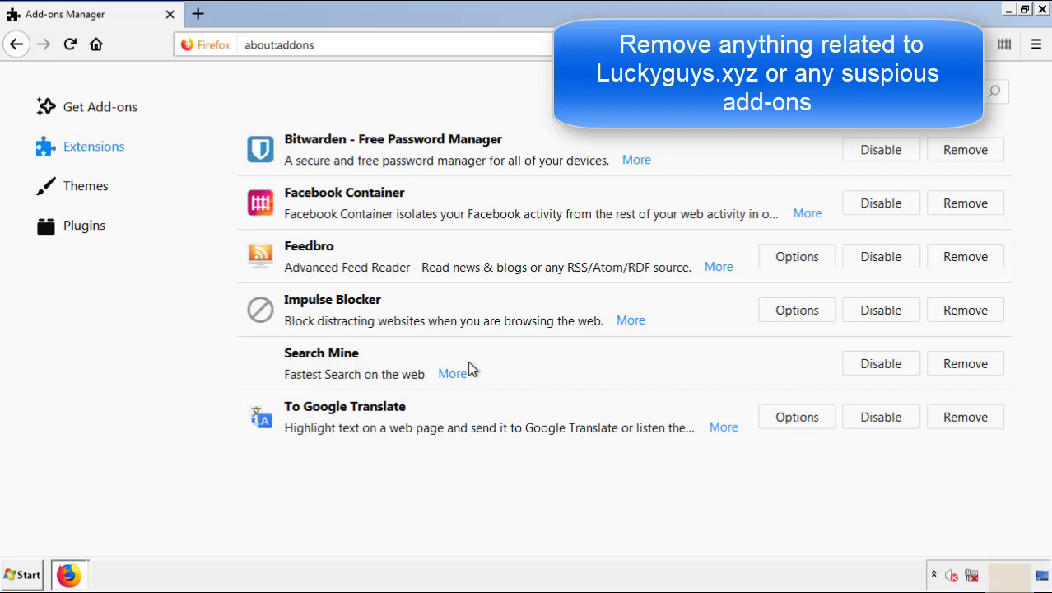
left_click(963, 367)
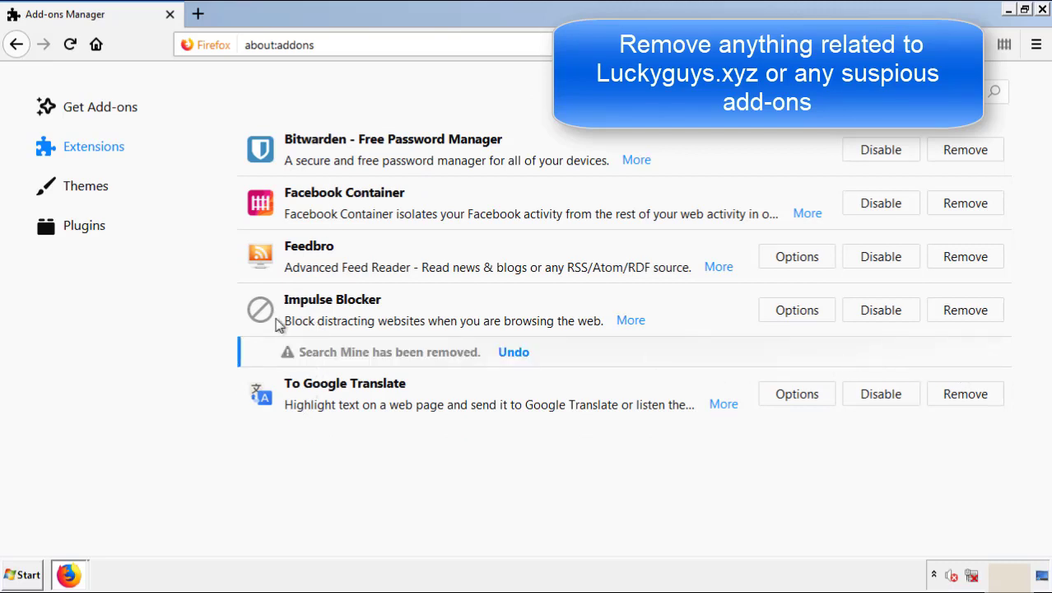
left_click(1043, 10)
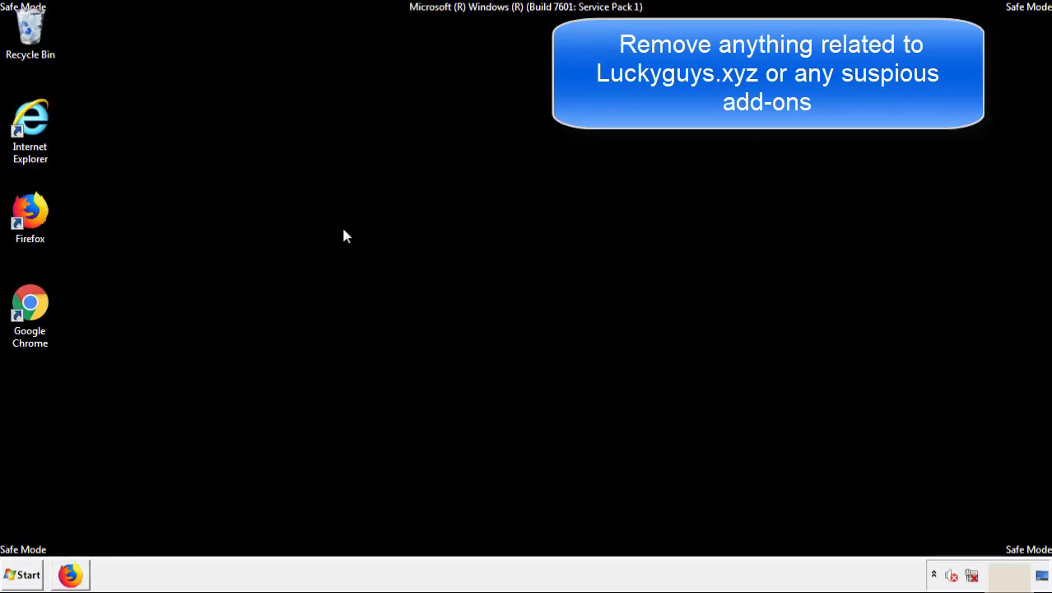
Remove the Search Mine extension from Chrome's Extensions page, close Chrome, and open the Start menu
double_click(30, 317)
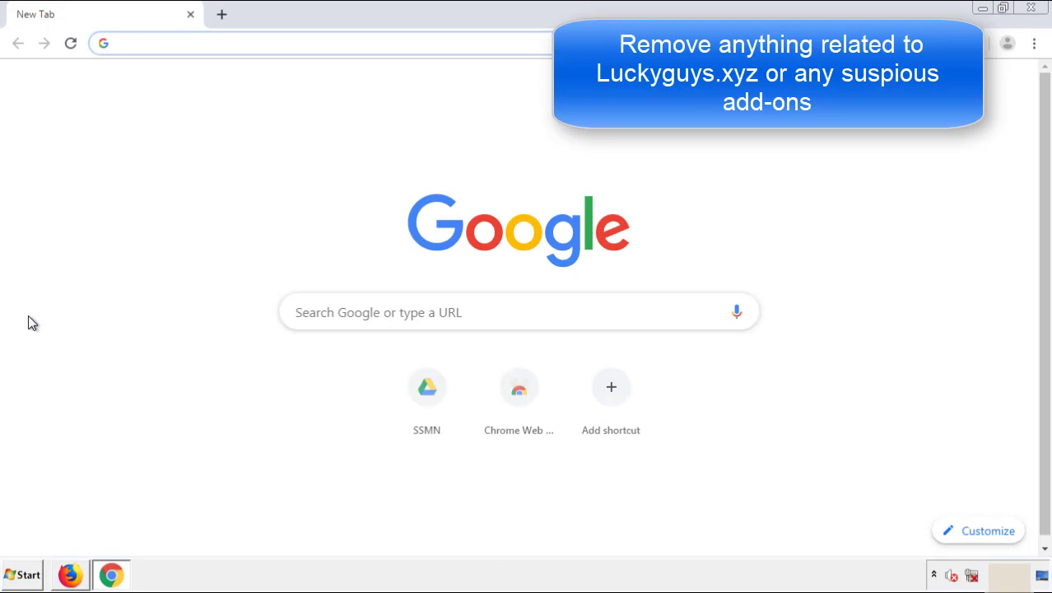
left_click(1035, 43)
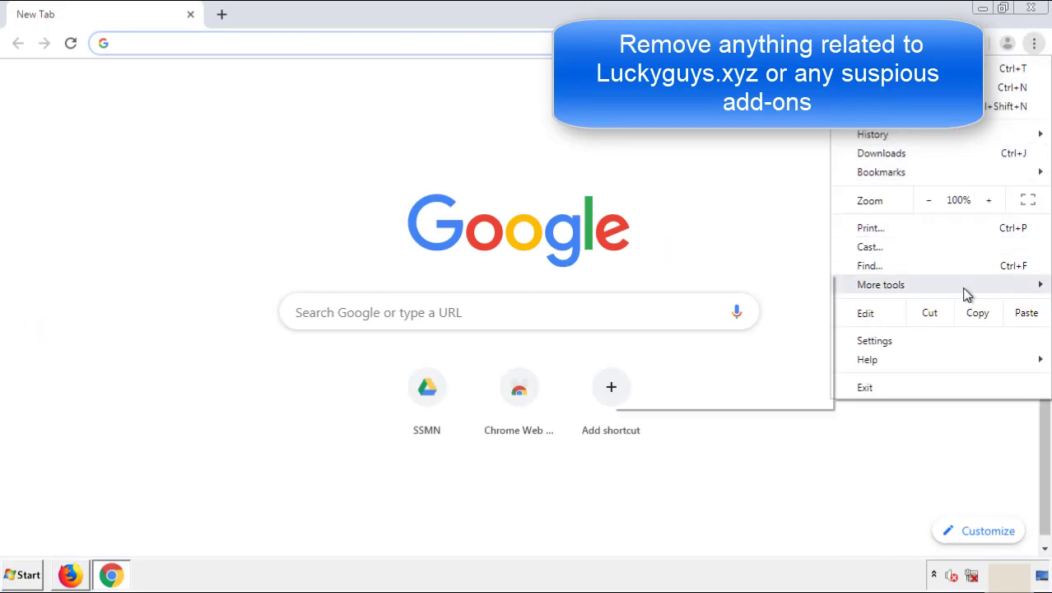
mouse_move(942, 289)
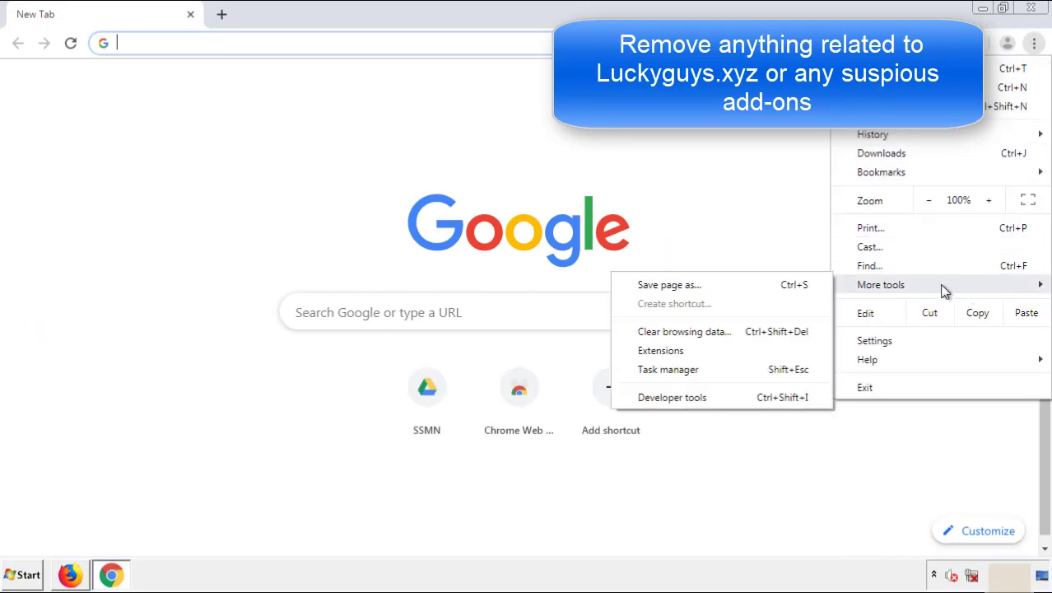
left_click(668, 350)
scroll(297, 275, "down", 7)
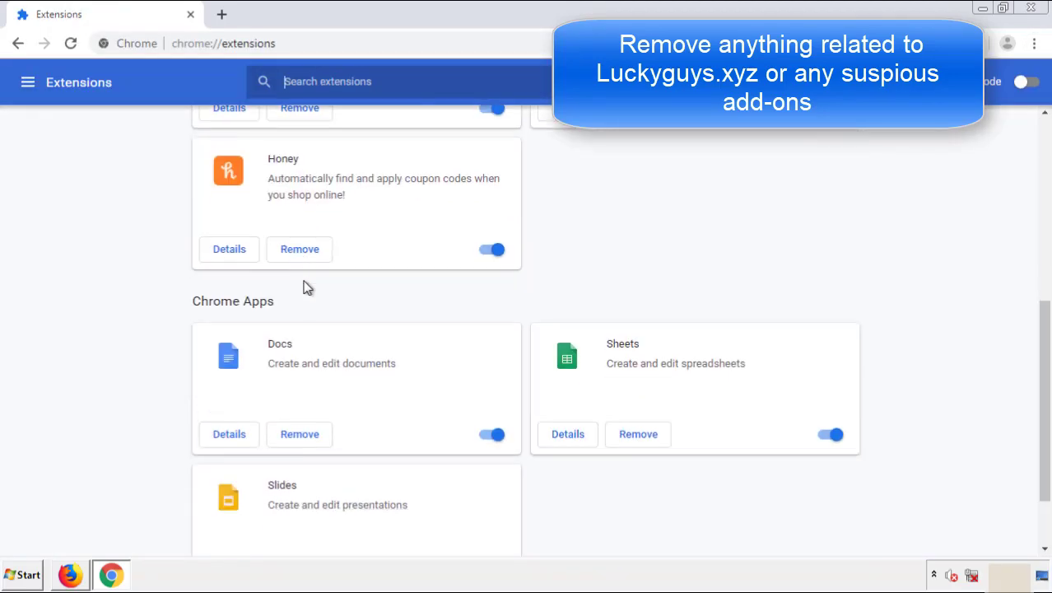
scroll(397, 300, "up", 7)
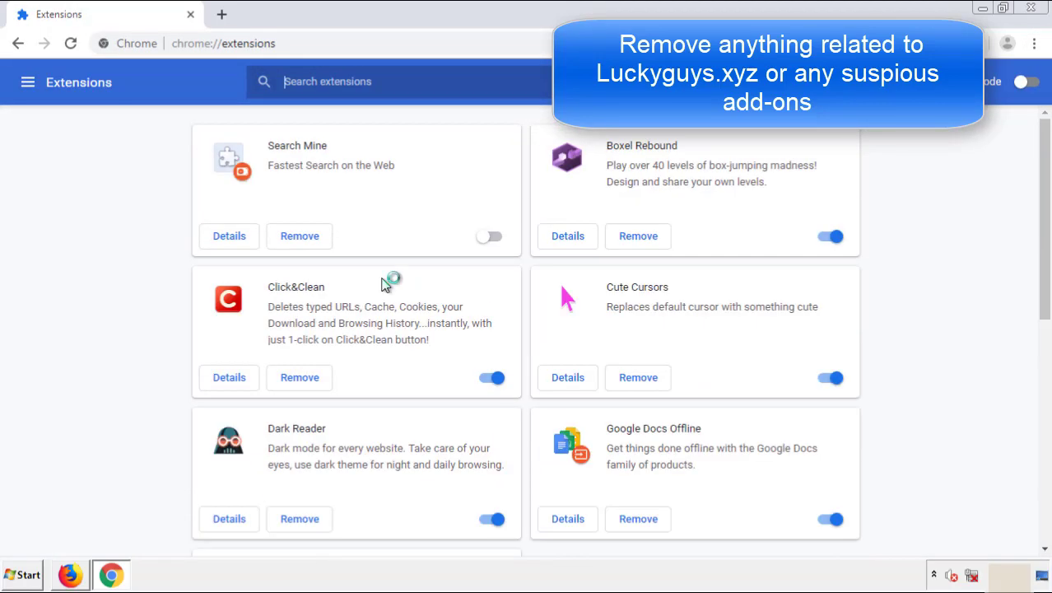
left_click(296, 241)
left_click(593, 132)
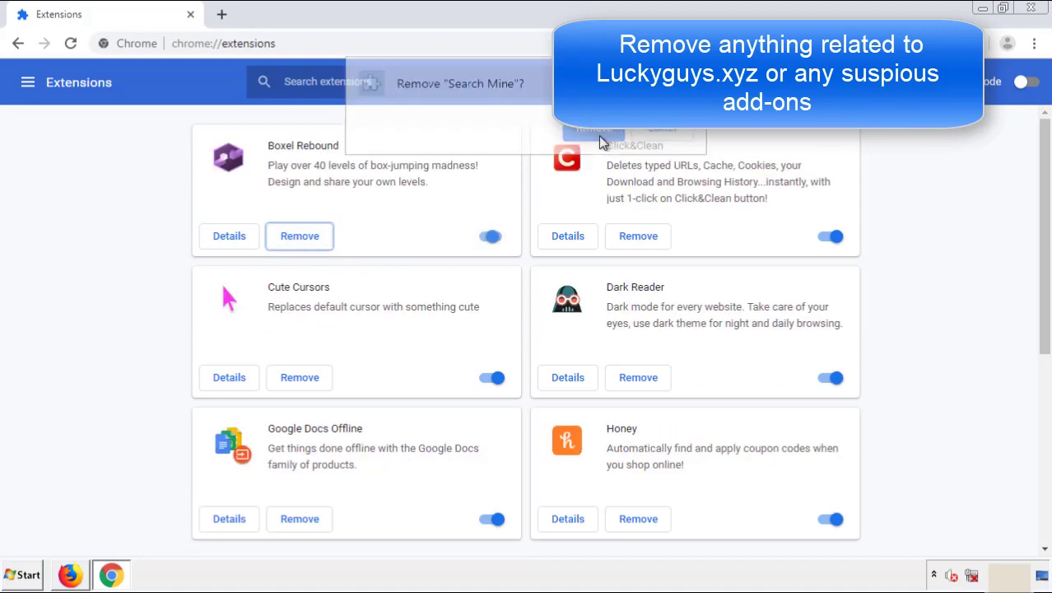
left_click(1040, 14)
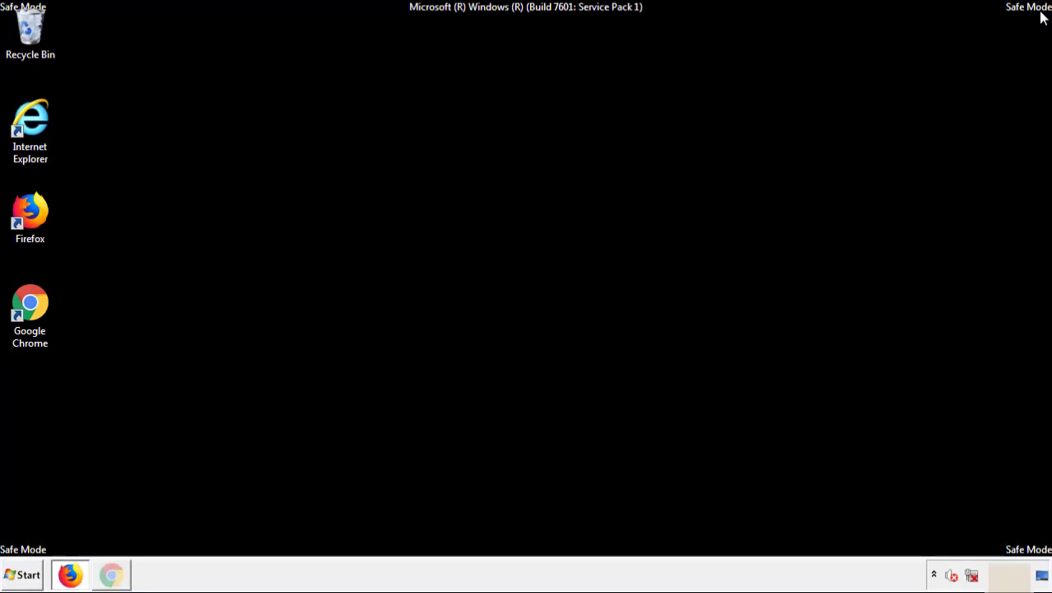
left_click(25, 576)
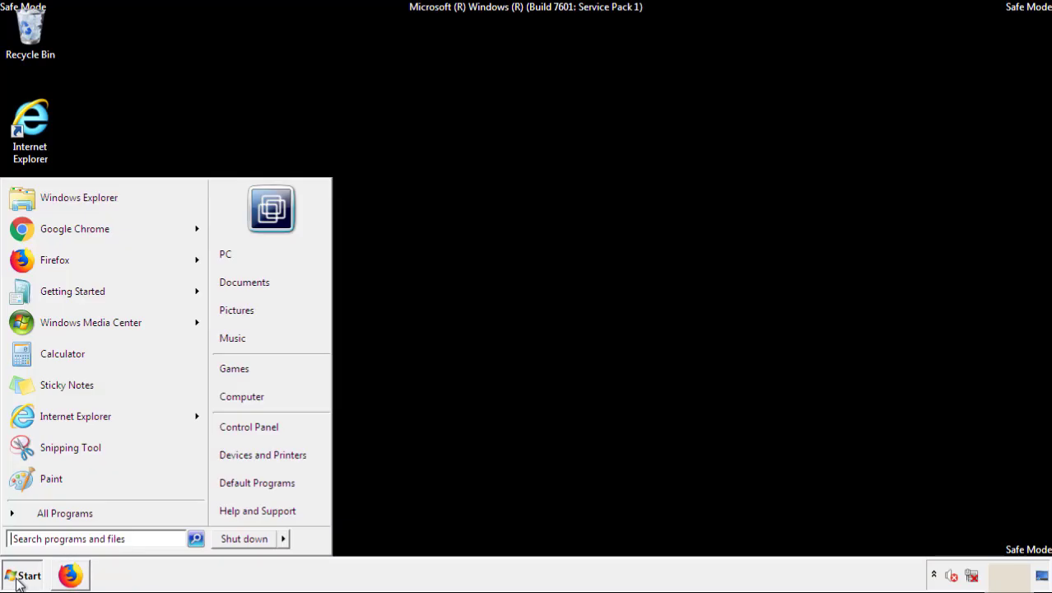